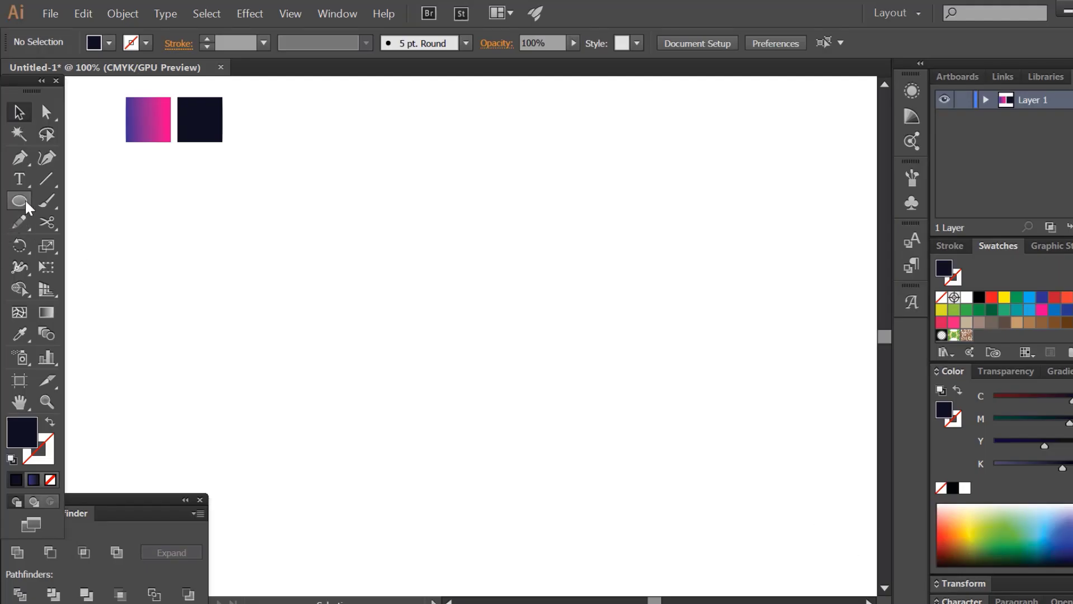
Step: Draw a dark navy square and resize it into a tall 52.92 × 105.83 mm rectangle
drag(20, 200, 92, 202)
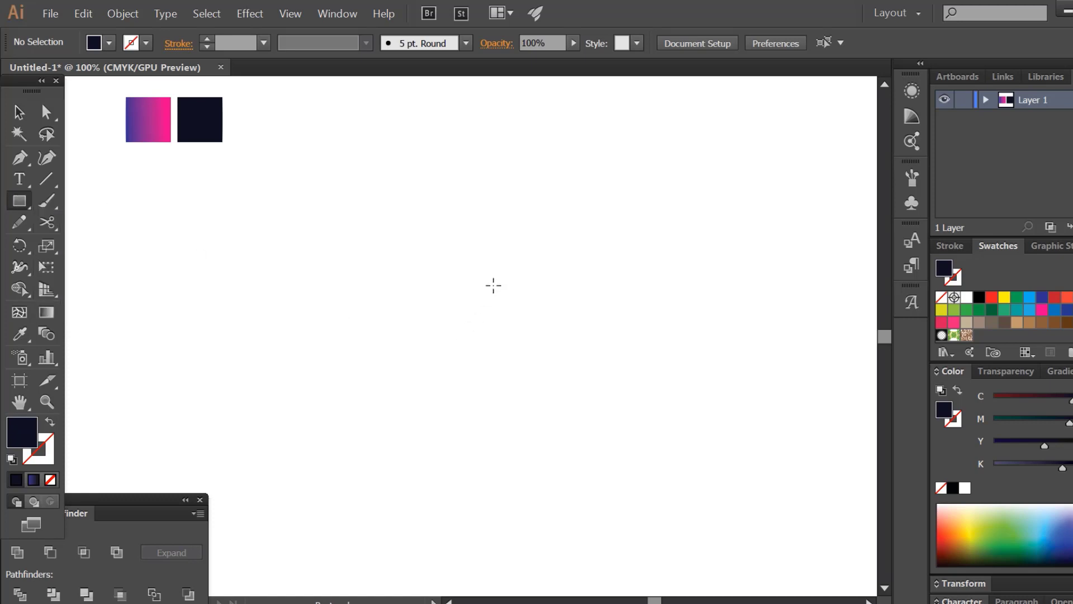
drag(490, 279, 513, 369)
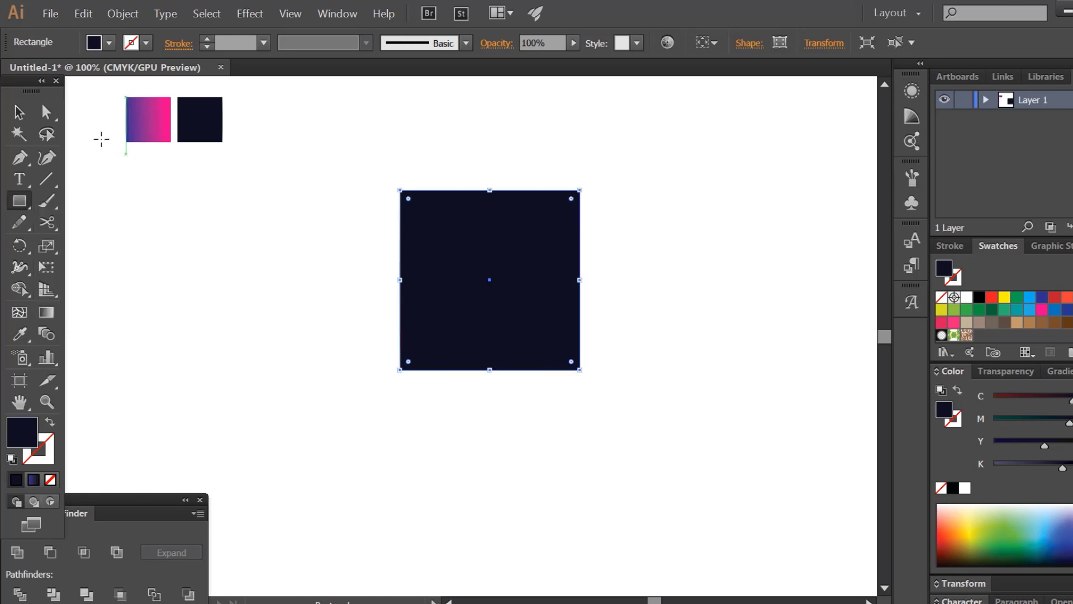
key(v)
mouse_move(583, 285)
mouse_down()
mouse_move(494, 303)
mouse_move(511, 348)
mouse_up()
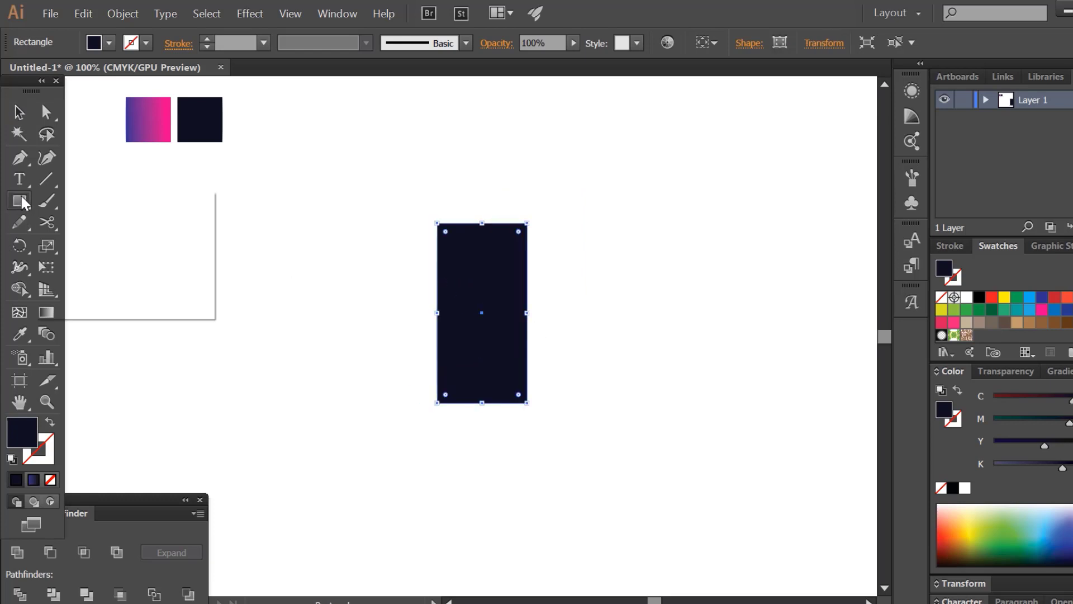
Step: Draw a circle centred on the rectangle's top edge and copy it to the bottom edge
drag(20, 206, 67, 242)
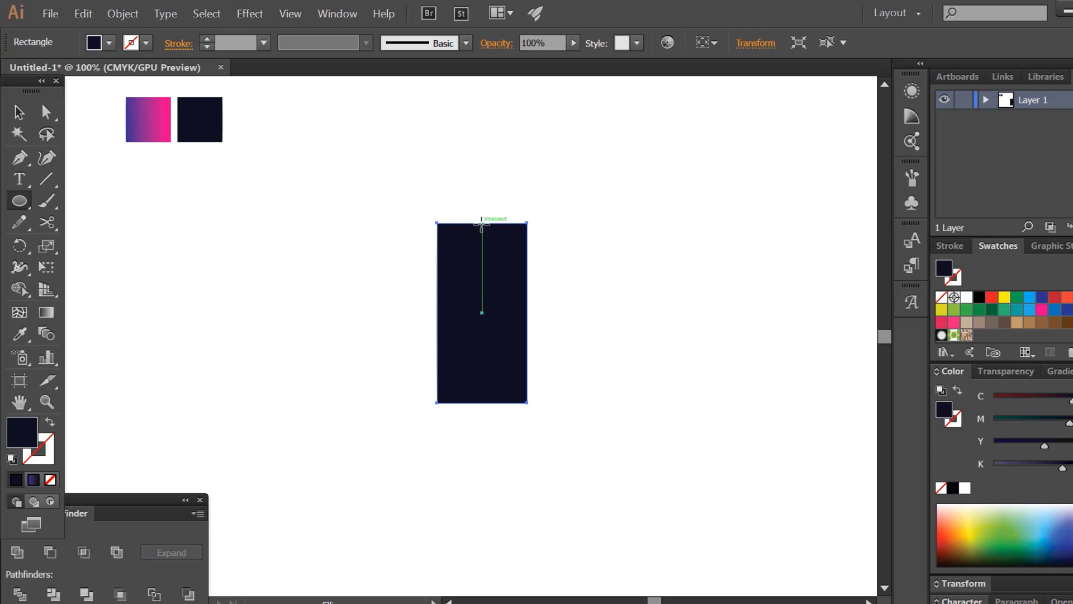
drag(482, 223, 511, 251)
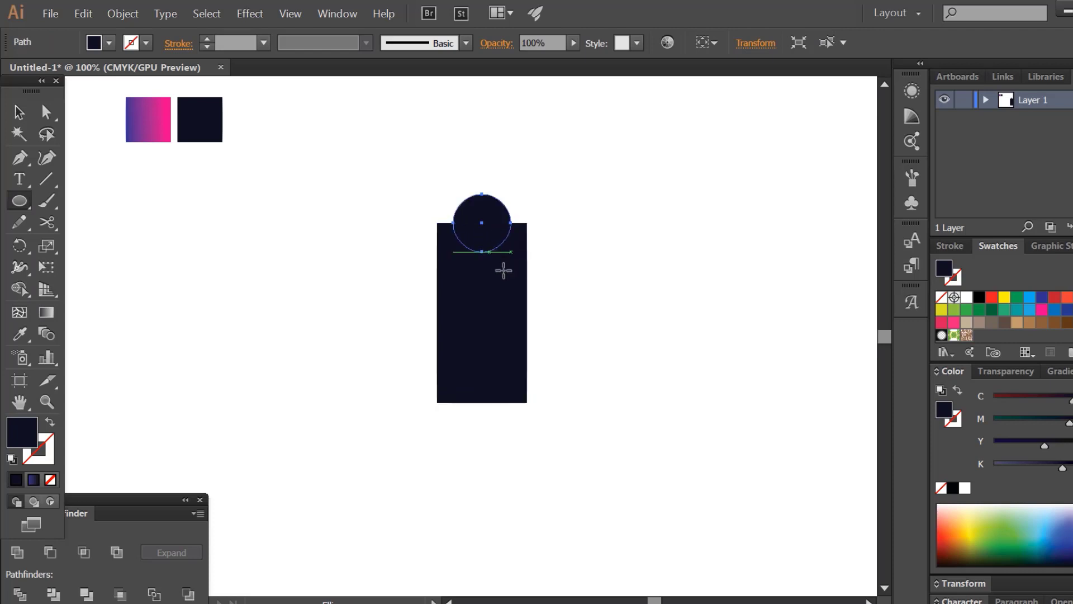
click(17, 119)
click(369, 307)
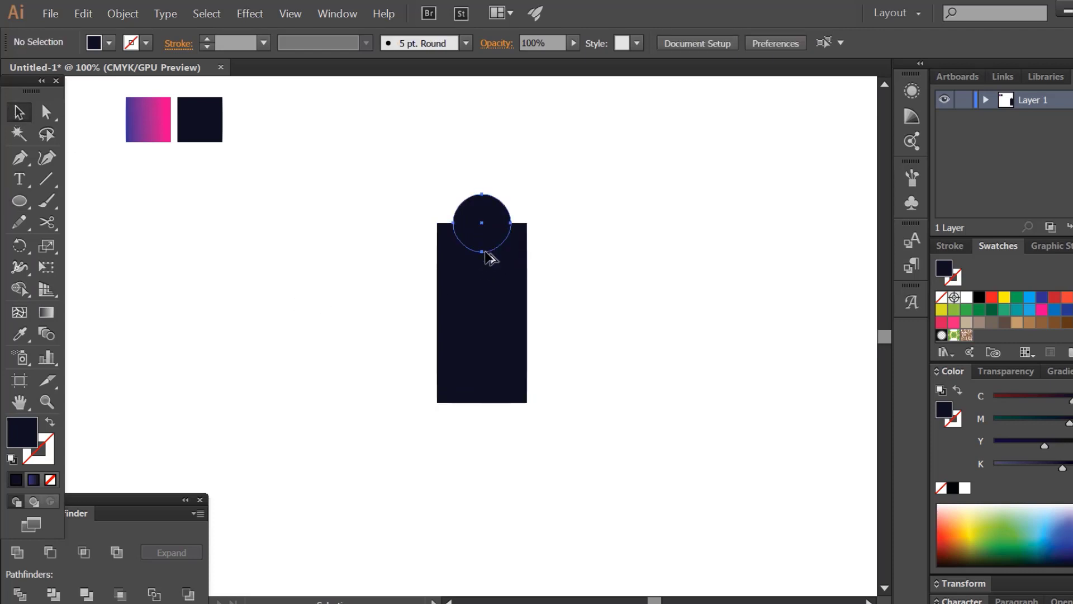
drag(486, 254, 486, 418)
Step: Group the top and bottom circles and add the rectangle to the selection
shift+click(489, 215)
click(134, 13)
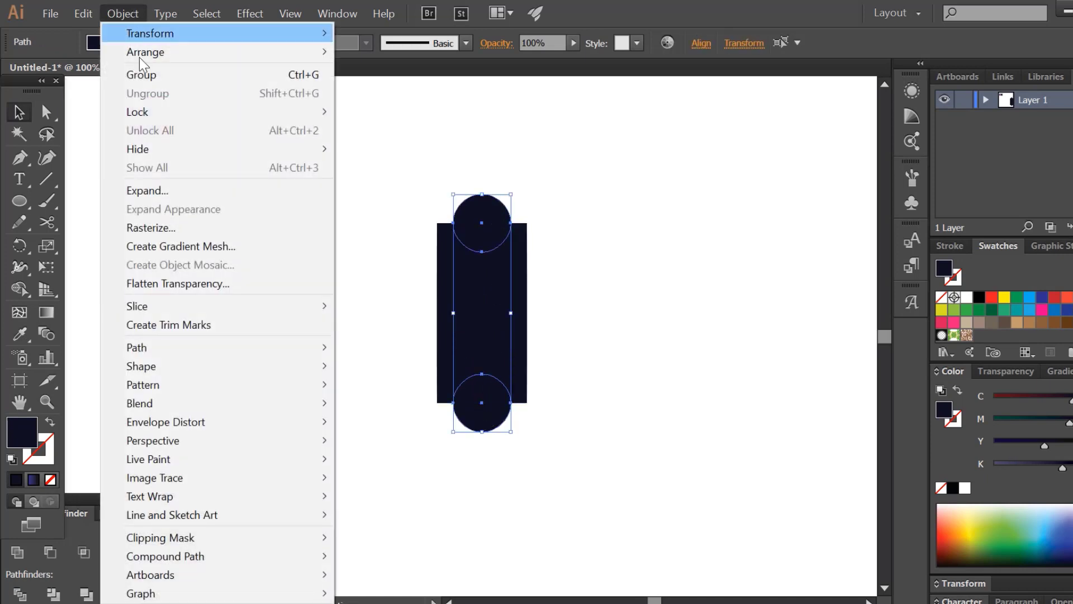
click(143, 75)
shift+click(441, 391)
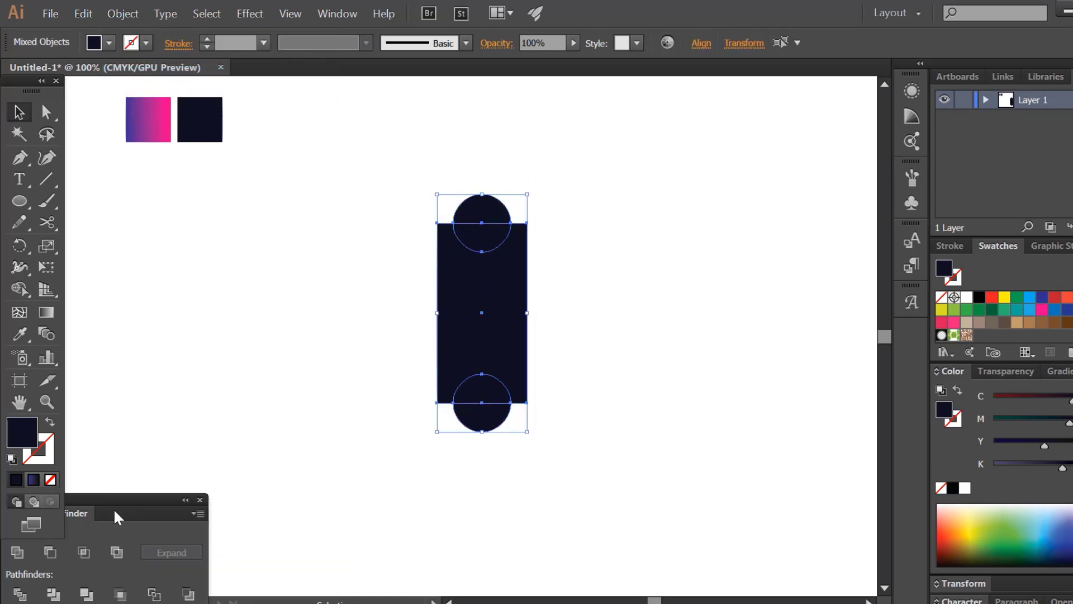
Step: Cut both circles out of the rectangle with Pathfinder Minus Front, leaving semicircular notches
click(115, 510)
double_click(109, 500)
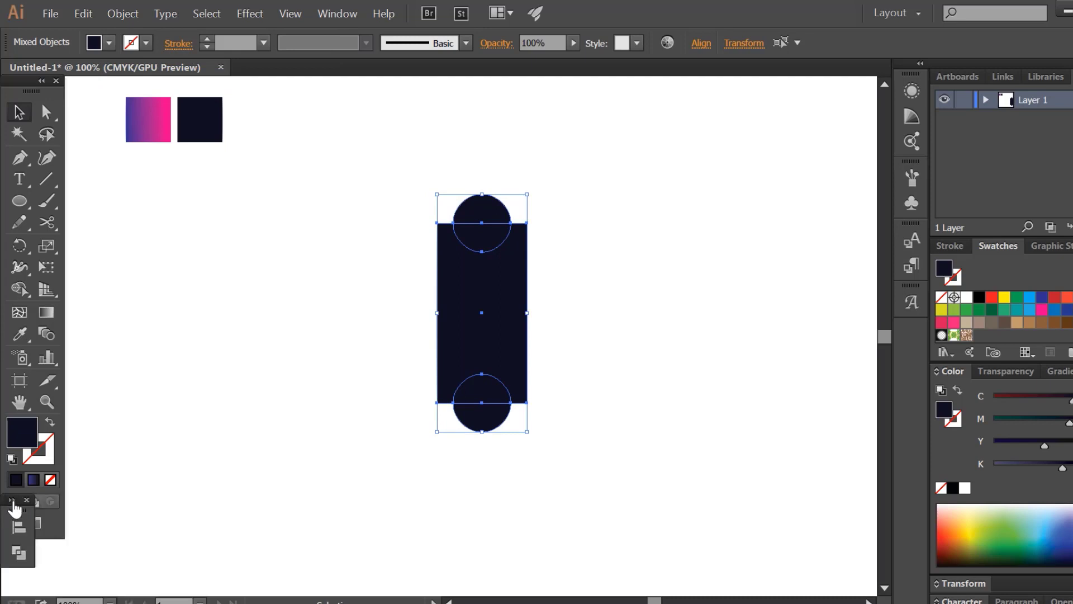
click(13, 500)
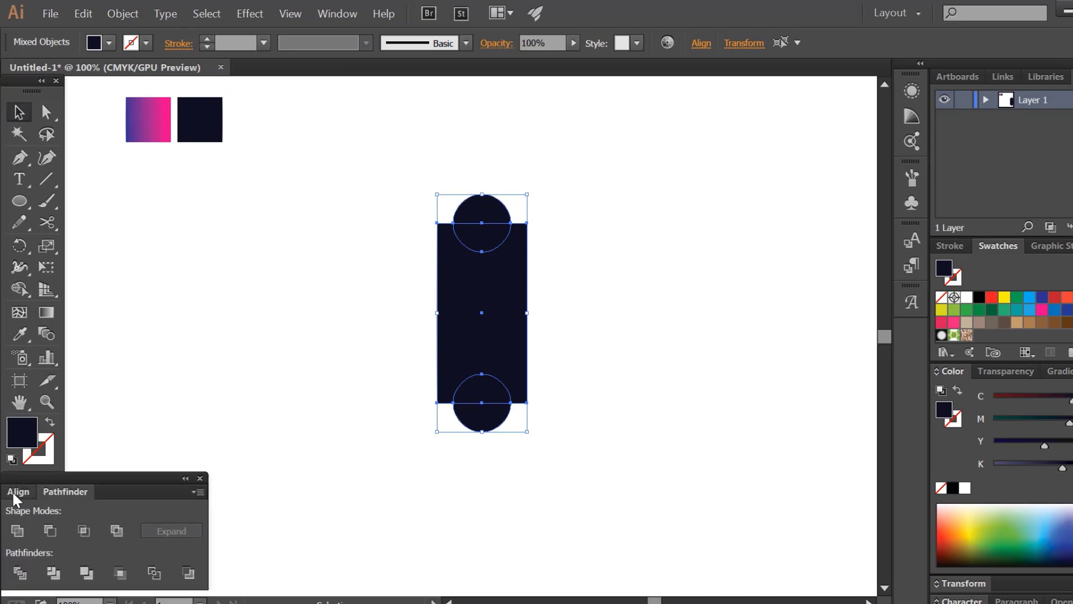
click(17, 492)
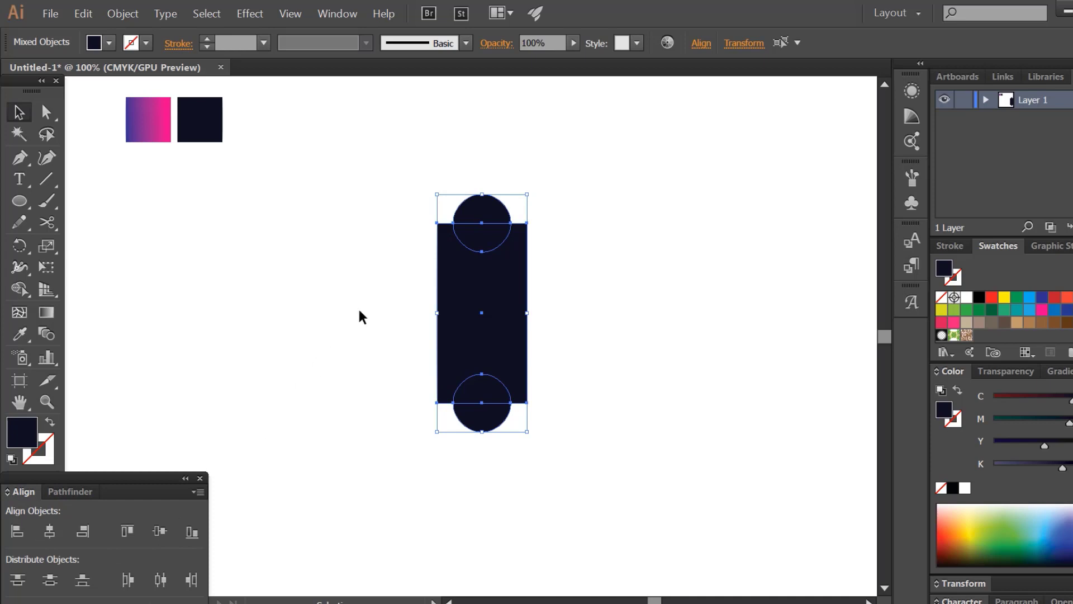
drag(414, 173, 528, 481)
click(65, 491)
click(50, 531)
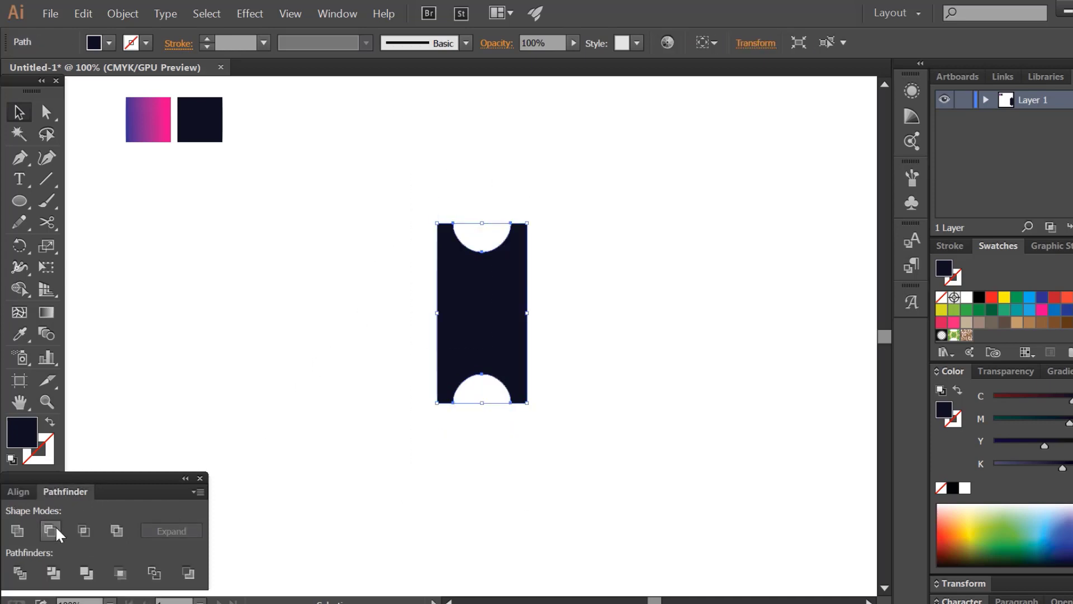
drag(489, 350, 525, 351)
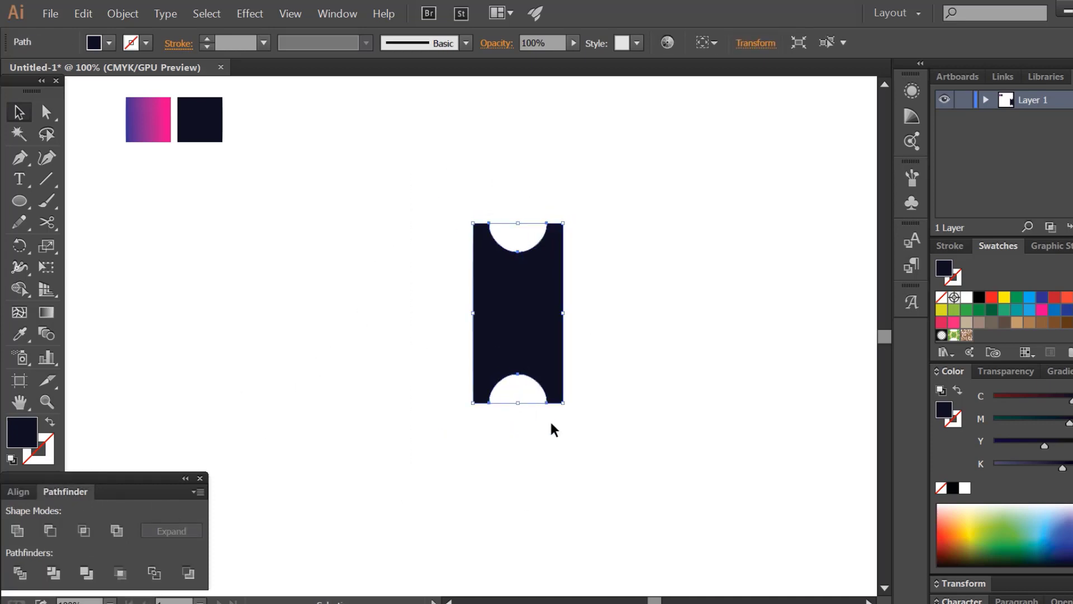
Step: Enlarge the notched shape, then copy it and Paste in Front
drag(563, 403, 579, 434)
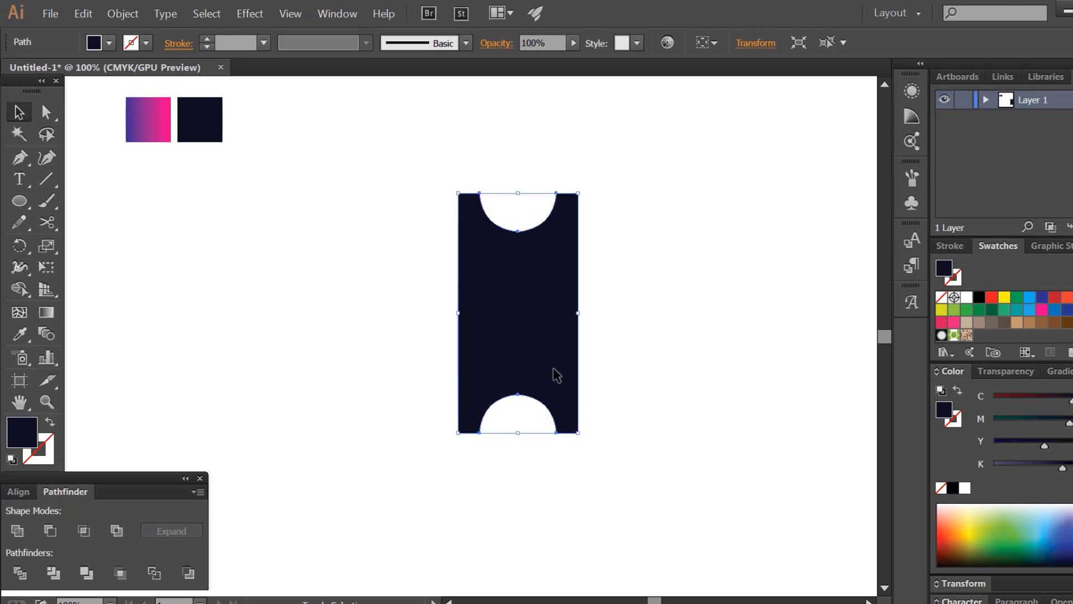
drag(557, 360, 568, 380)
click(82, 14)
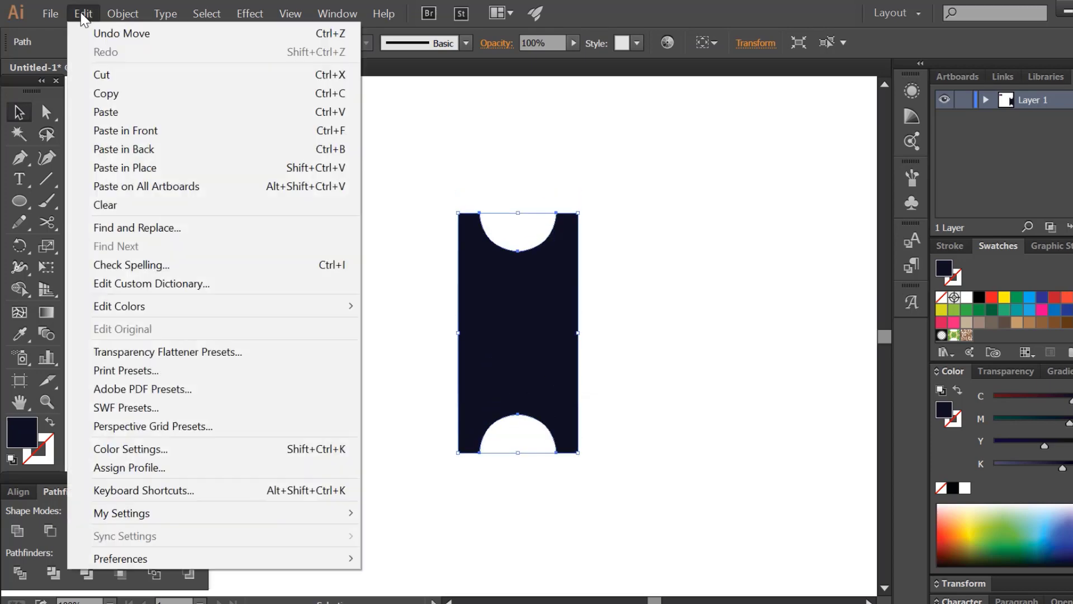
click(106, 95)
click(83, 13)
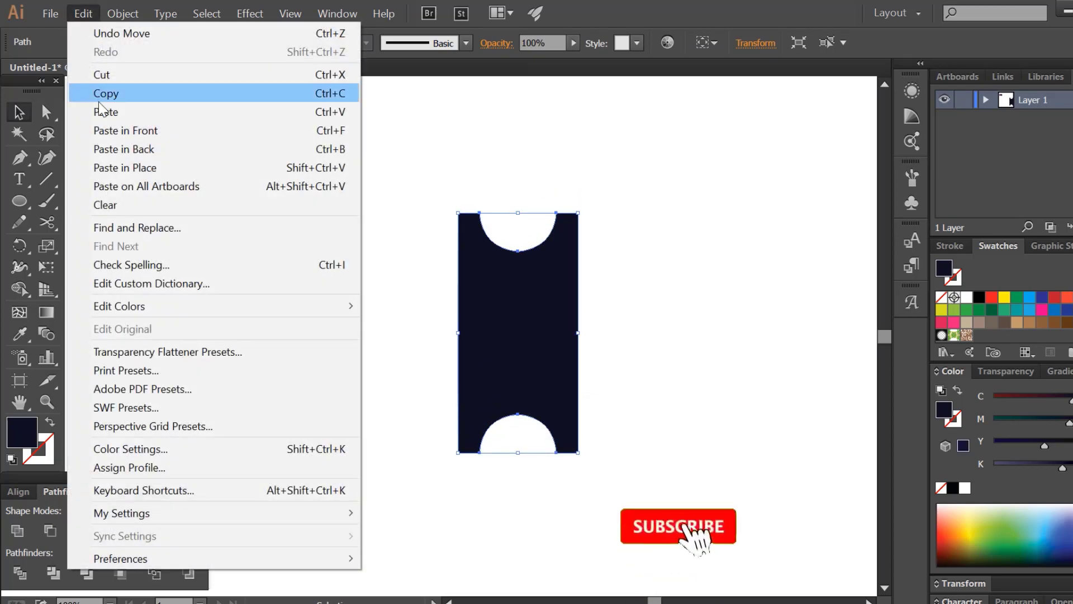
click(112, 130)
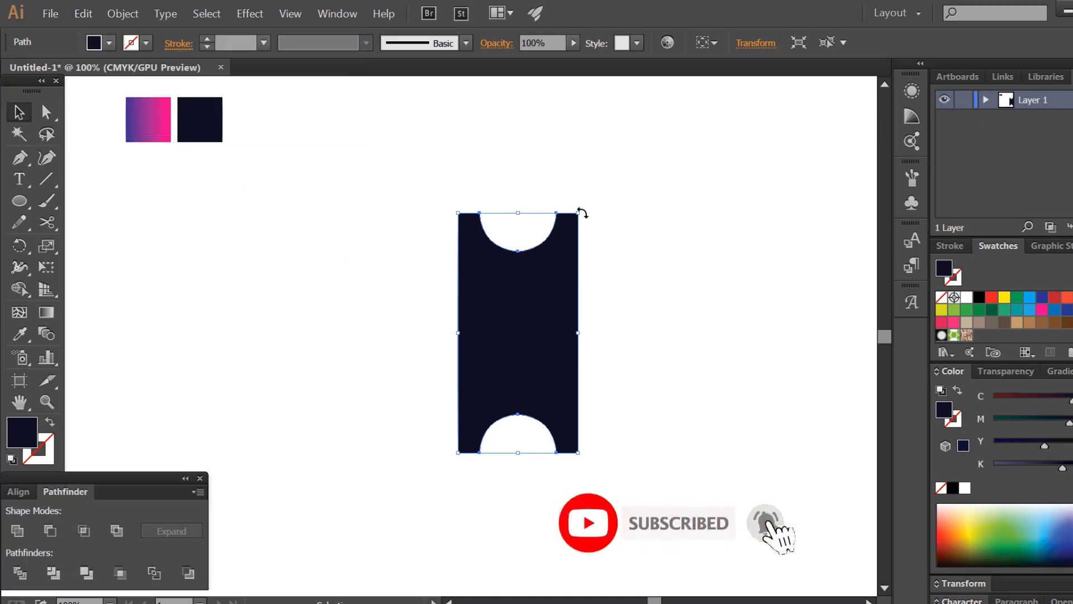
Step: Rotate the pasted copy 90° and Unite both pieces into a single cross
mouse_move(607, 254)
mouse_down()
mouse_move(644, 385)
mouse_move(670, 318)
mouse_up()
drag(732, 196, 428, 436)
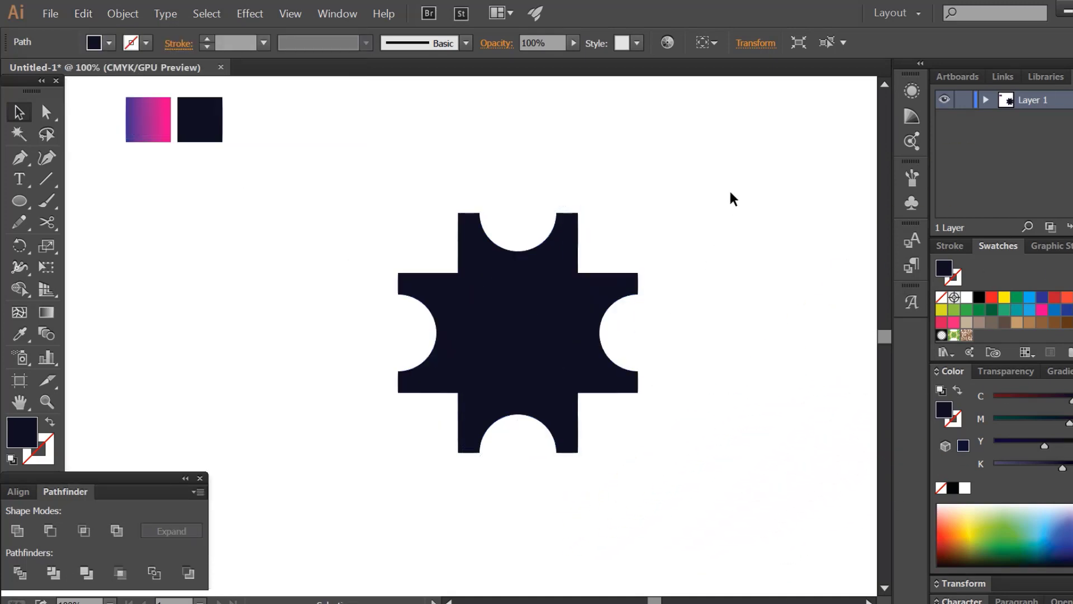
drag(536, 358, 508, 346)
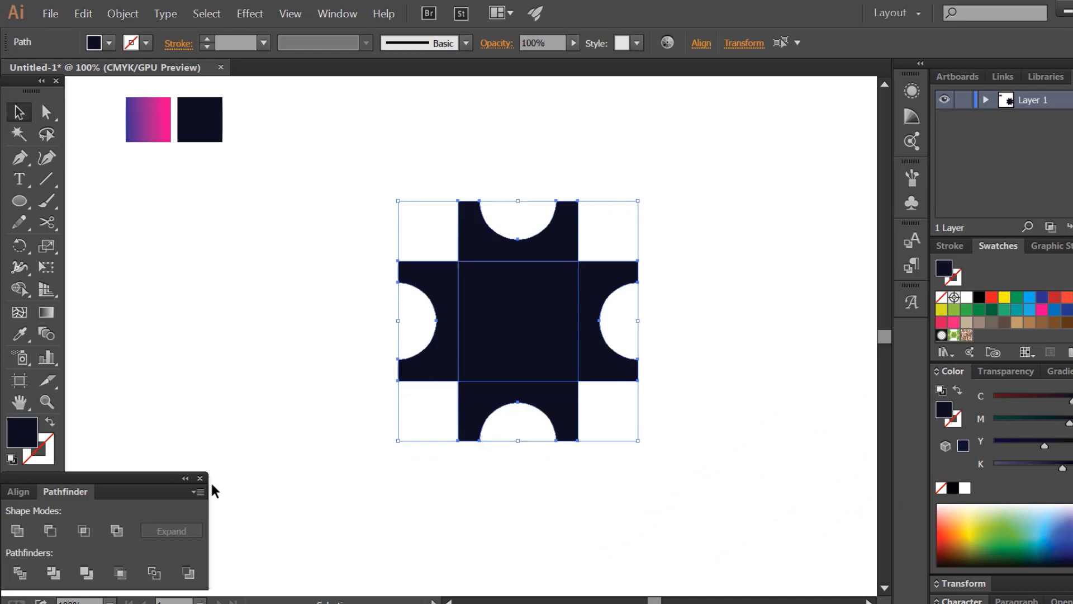
click(18, 531)
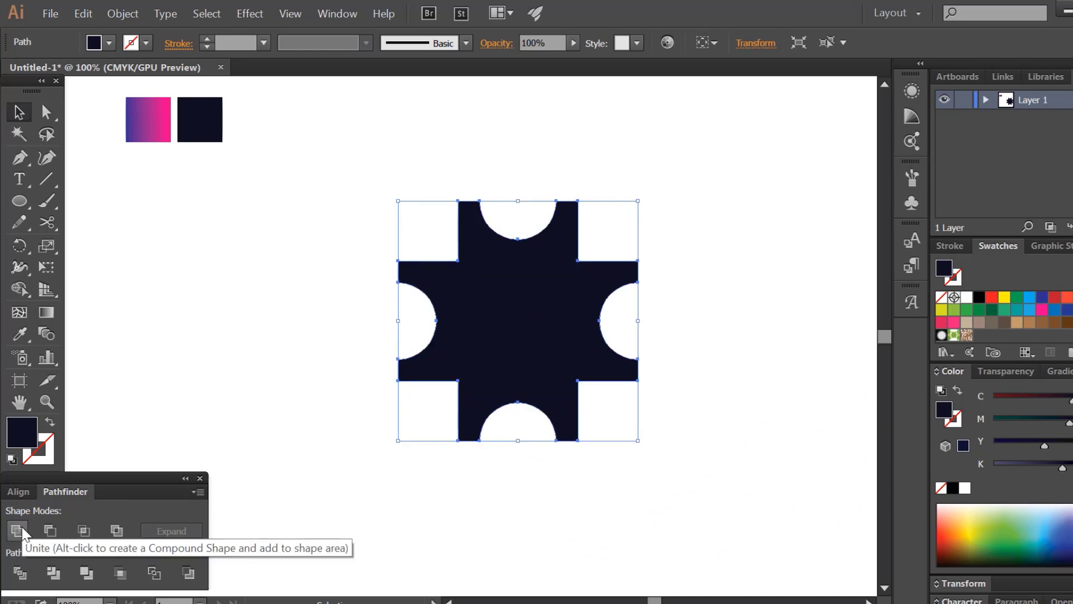
drag(547, 348, 553, 337)
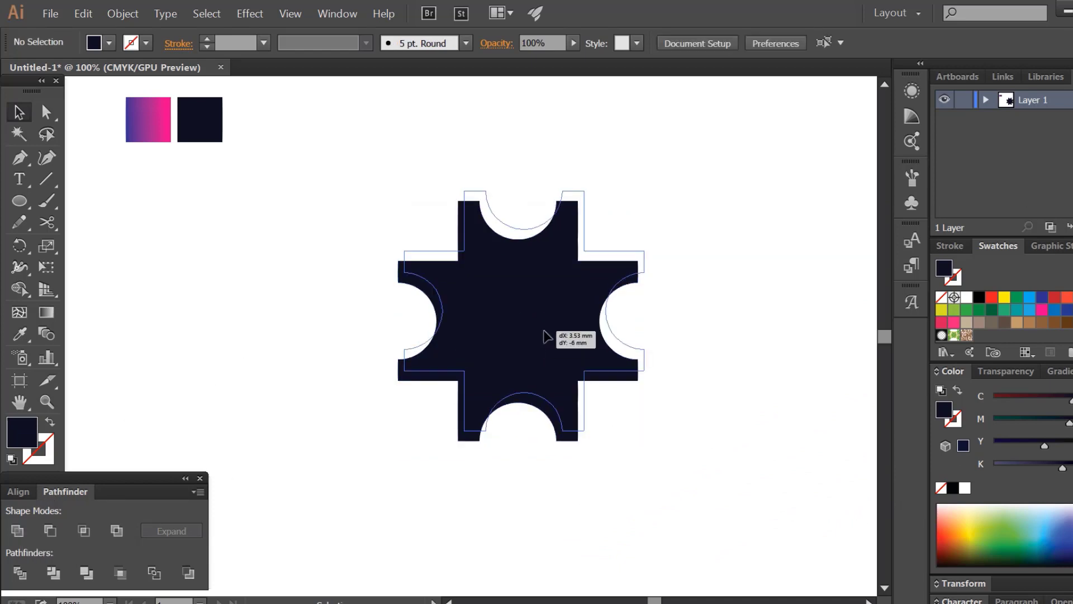
Step: Round all the cross's corners by dragging a live corner widget
click(47, 112)
drag(477, 203, 492, 300)
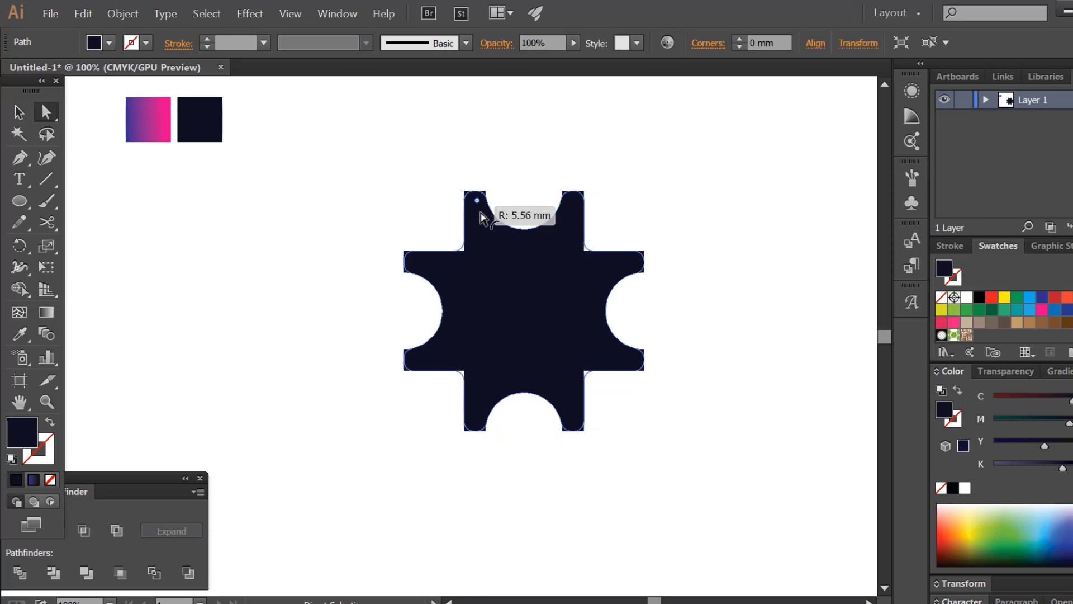
click(17, 114)
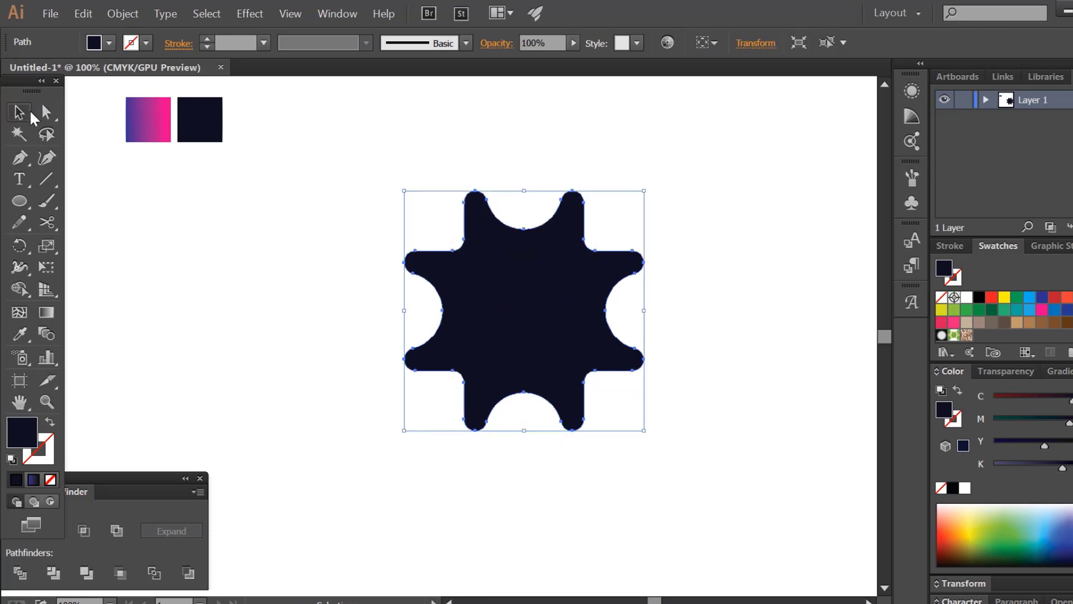
Step: Paste a copy of the rounded cross in front and rotate it 45°
click(417, 342)
click(514, 330)
click(83, 14)
click(84, 13)
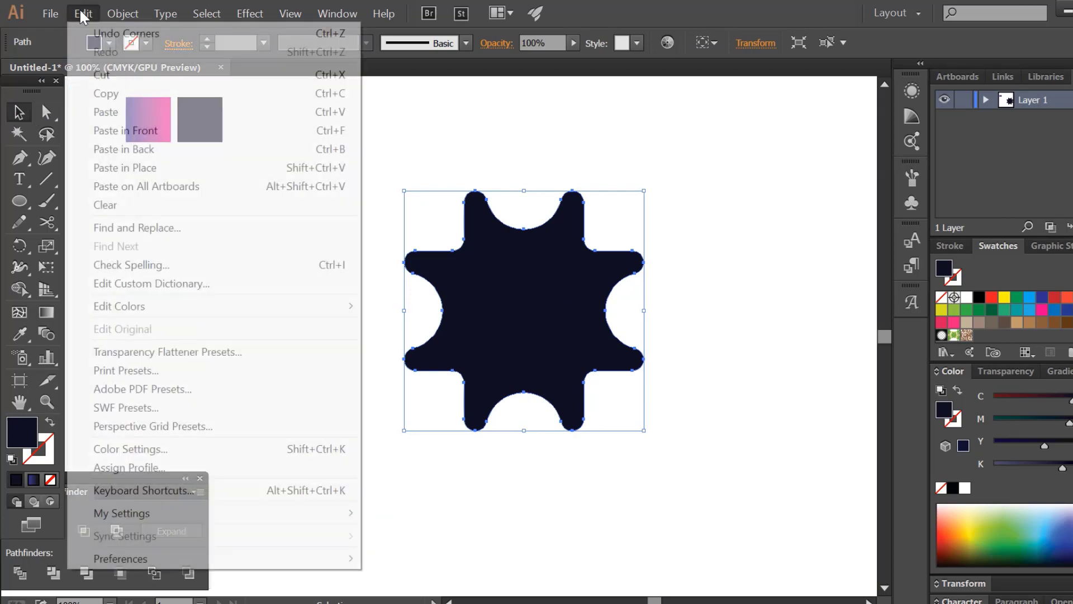
click(120, 130)
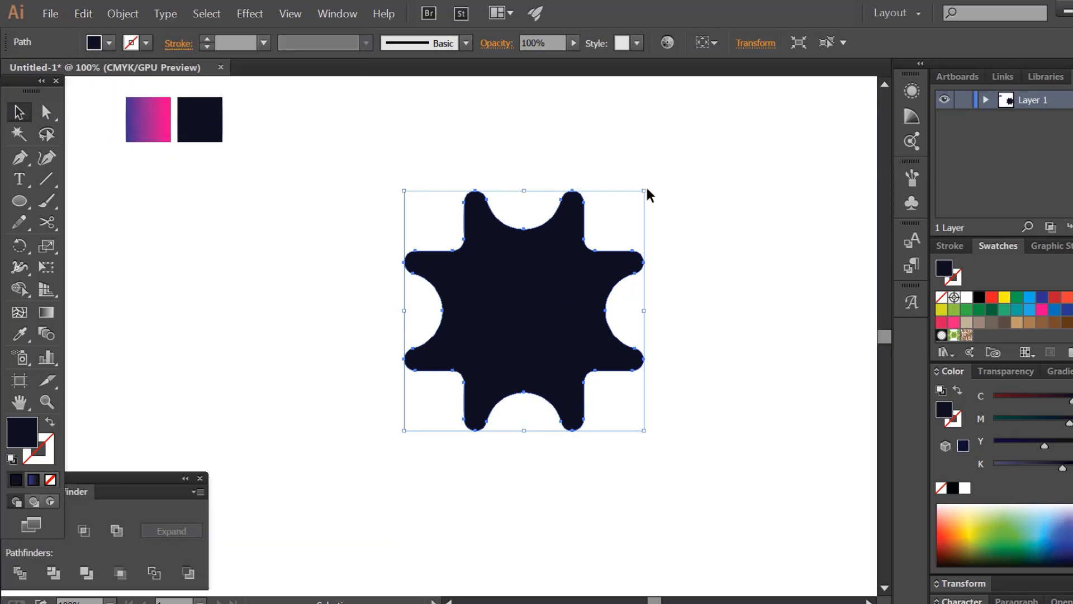
drag(649, 192, 704, 242)
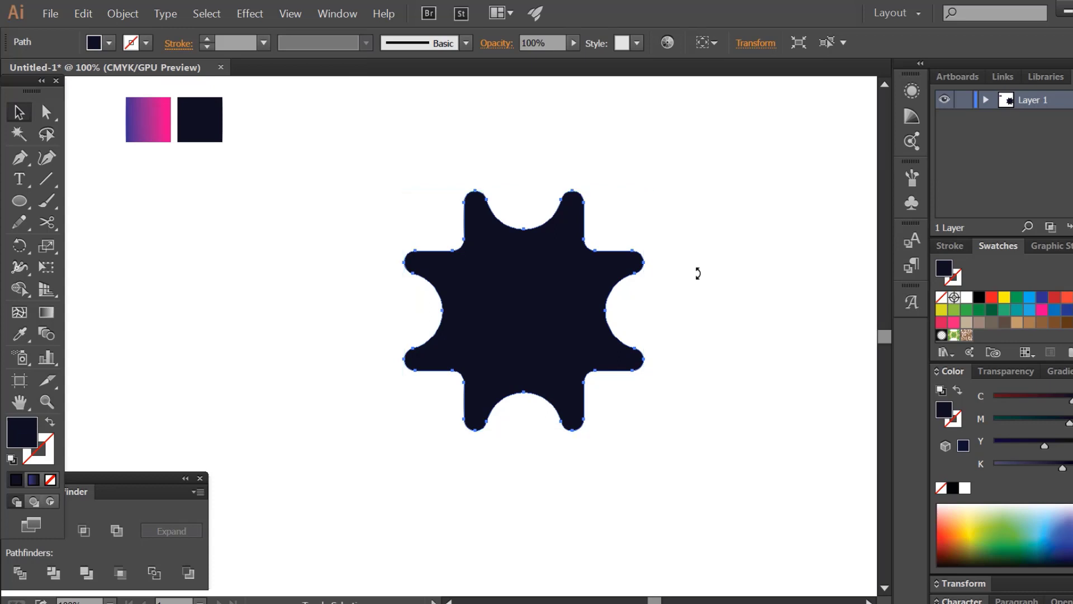
Step: Unite both pieces into an eight-pointed star and round its corners to 6.73 mm
drag(723, 163, 367, 427)
click(364, 229)
drag(369, 173, 692, 510)
click(81, 493)
click(16, 532)
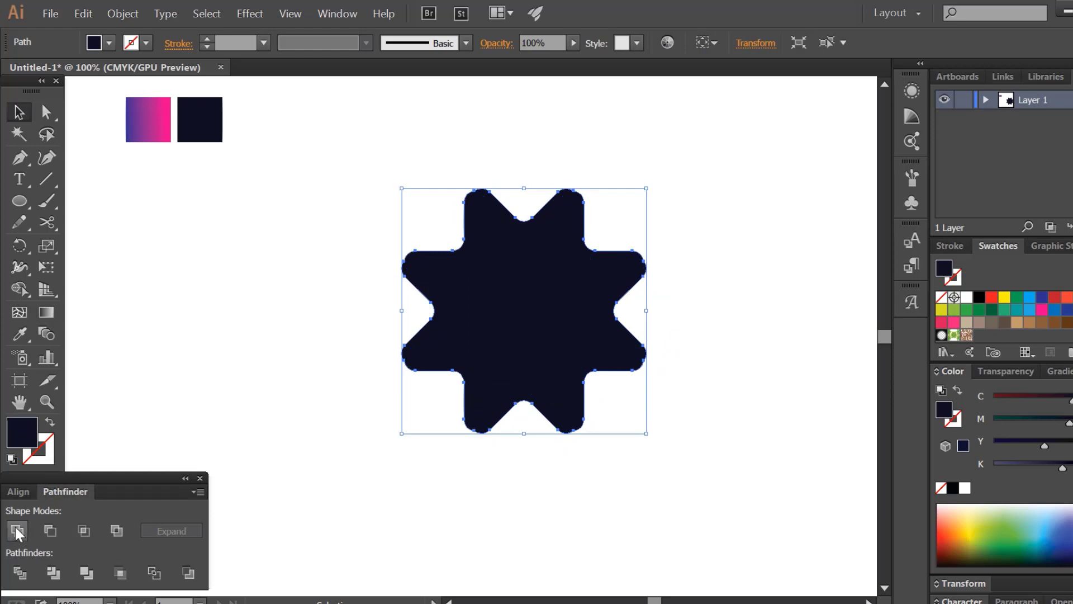
click(46, 112)
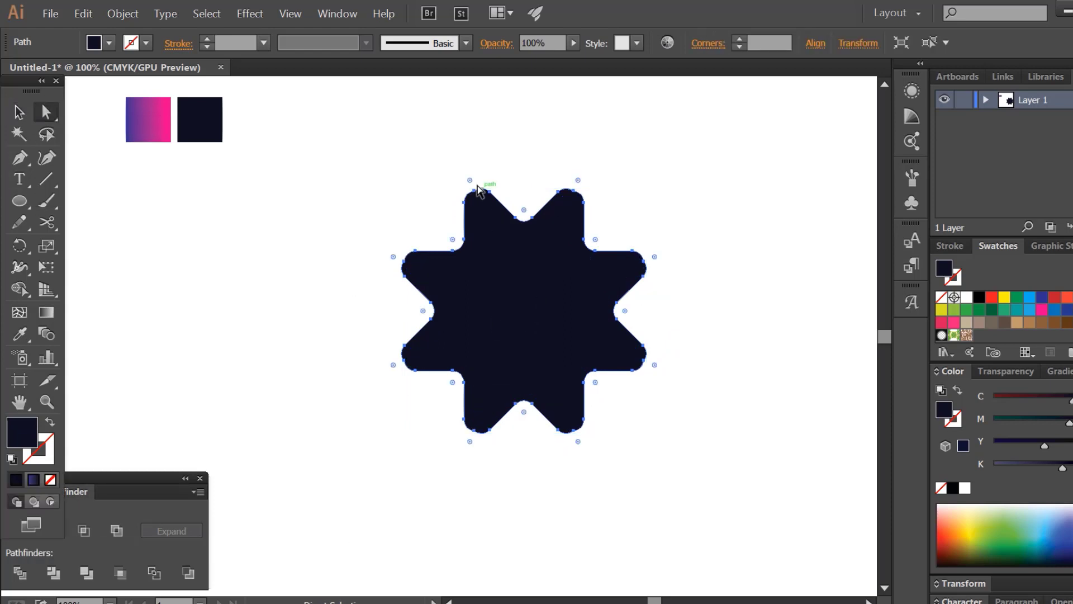
drag(469, 181, 471, 190)
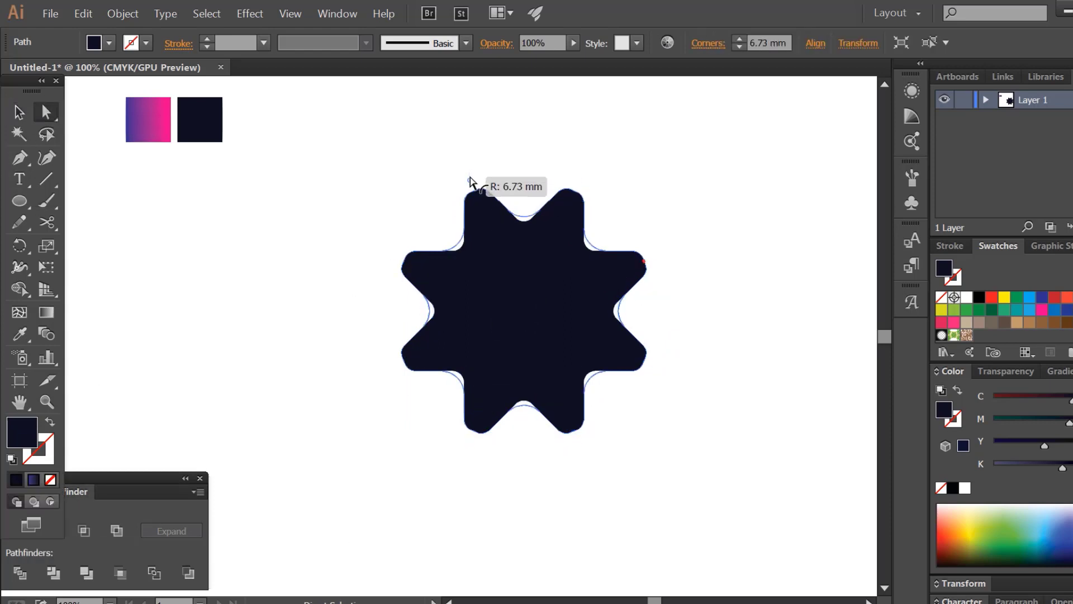
Step: Move the star toward the artboard centre and scale it down slightly
click(19, 112)
drag(575, 354, 580, 336)
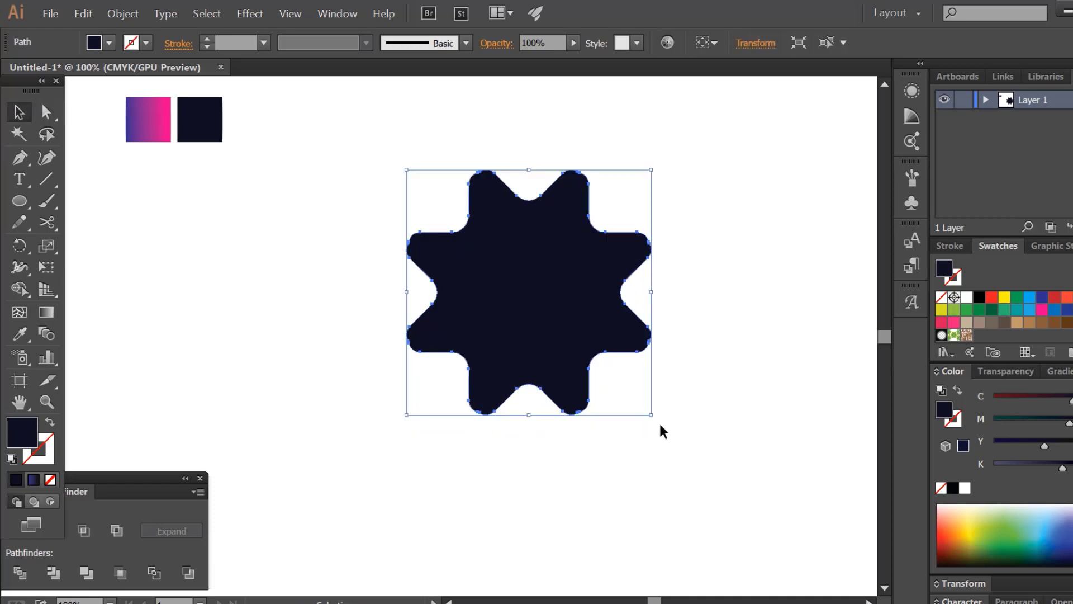
drag(652, 418, 623, 387)
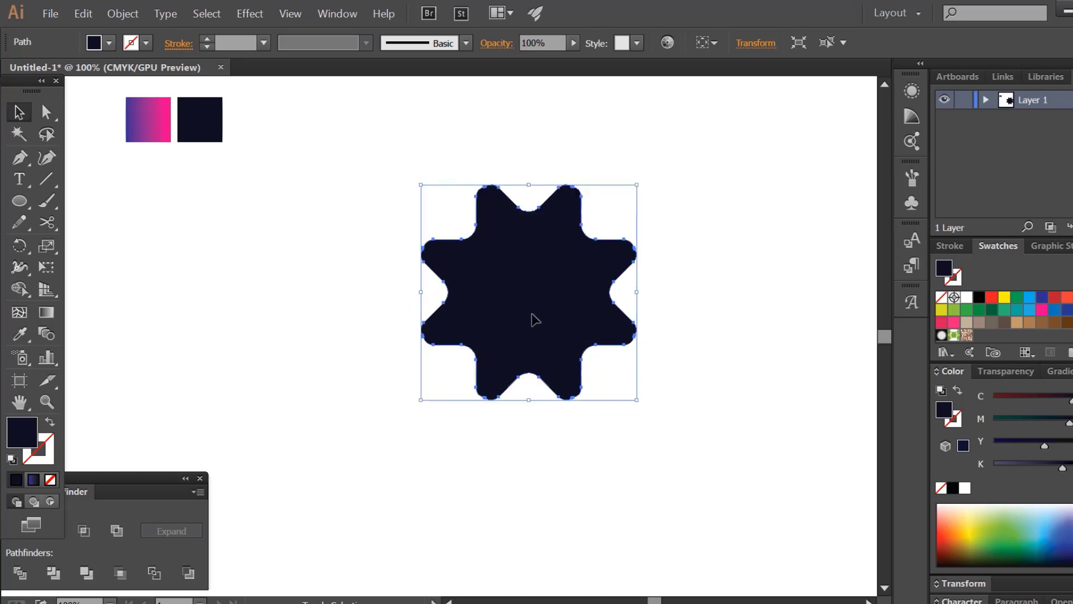
drag(532, 319, 527, 349)
click(716, 349)
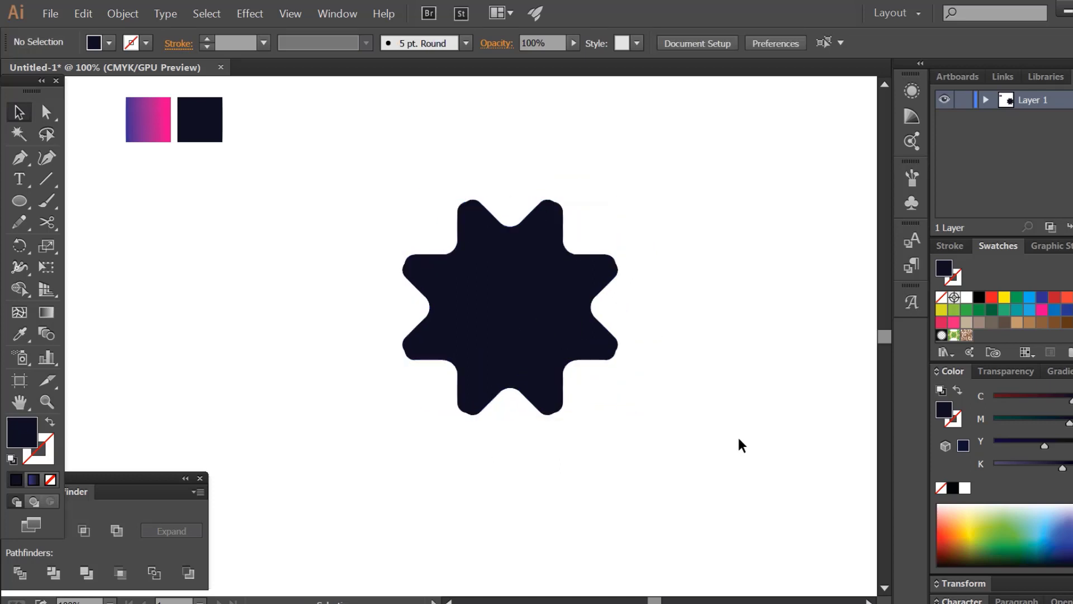
Step: Draw a vertical yellow line through the star's centre
click(46, 179)
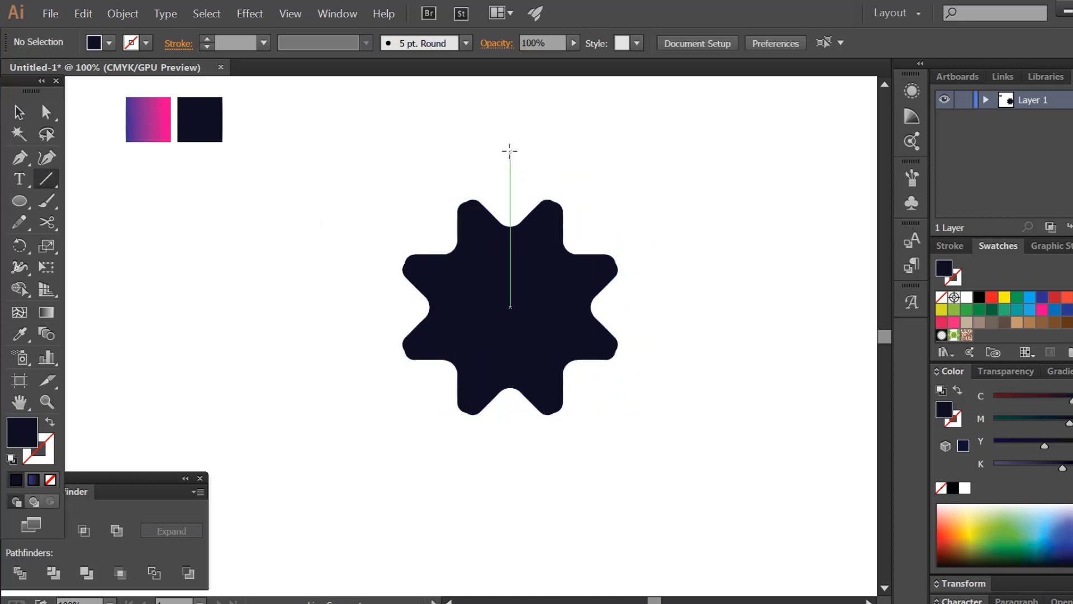
drag(509, 147, 510, 470)
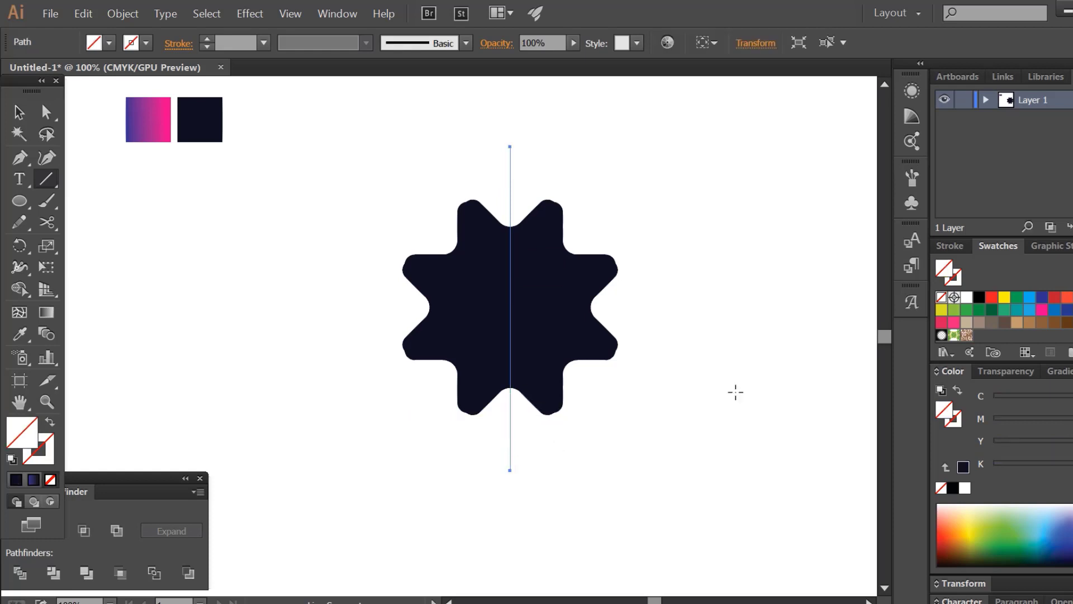
click(1003, 299)
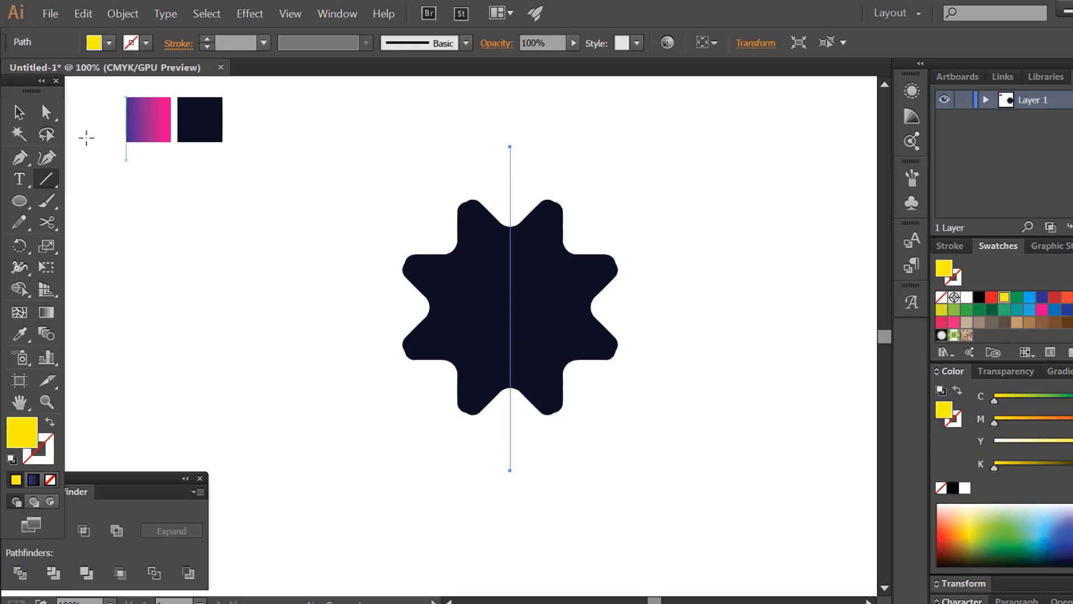
click(19, 112)
click(322, 310)
drag(452, 162, 568, 180)
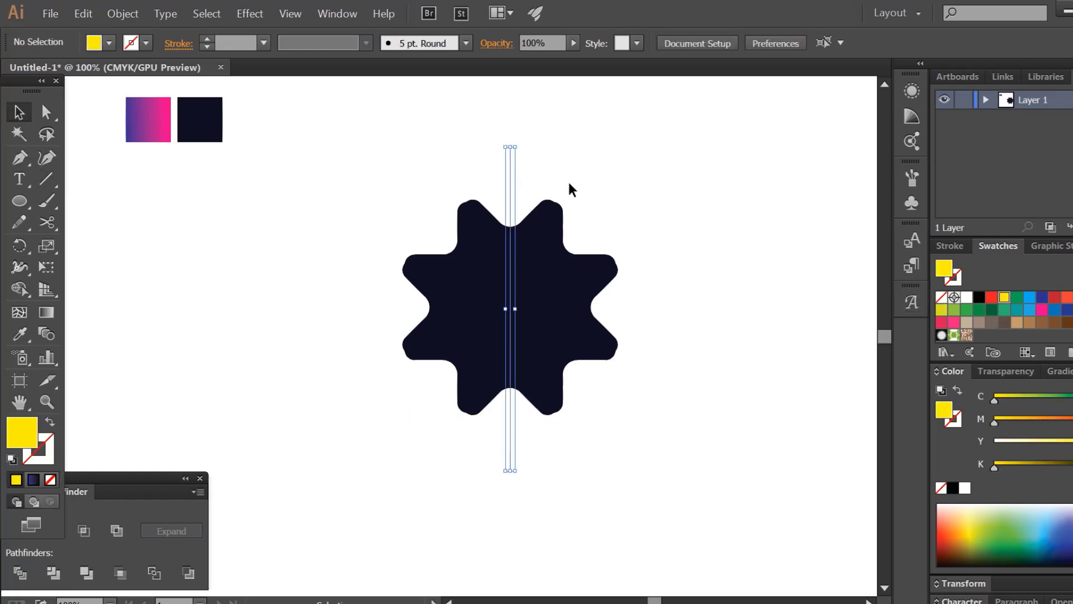
Step: Paste a copy of the vertical line in front and rotate it to horizontal
click(92, 13)
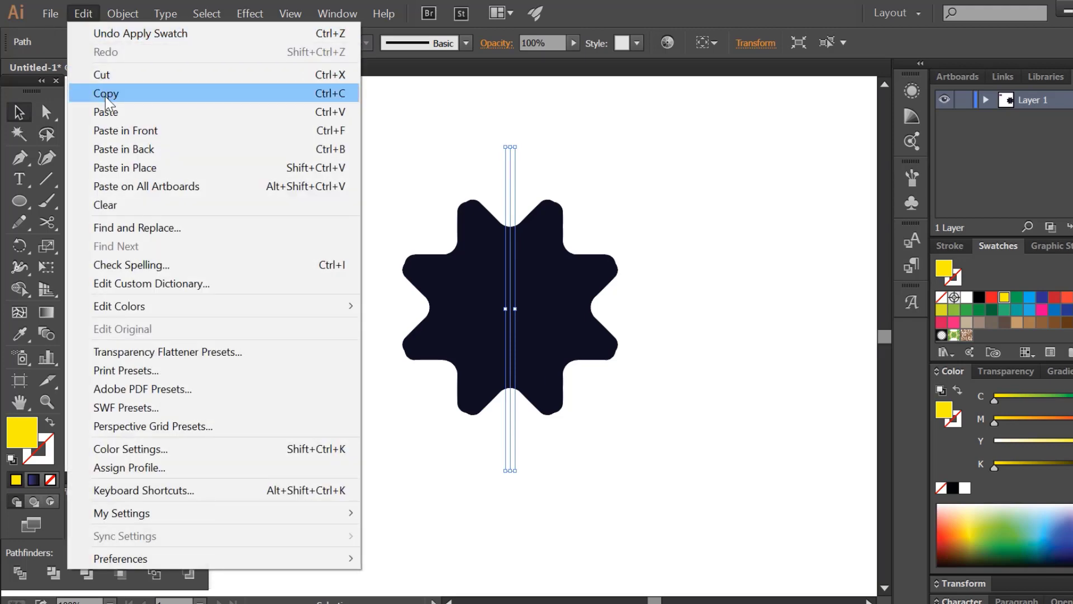
click(105, 94)
click(82, 12)
click(123, 129)
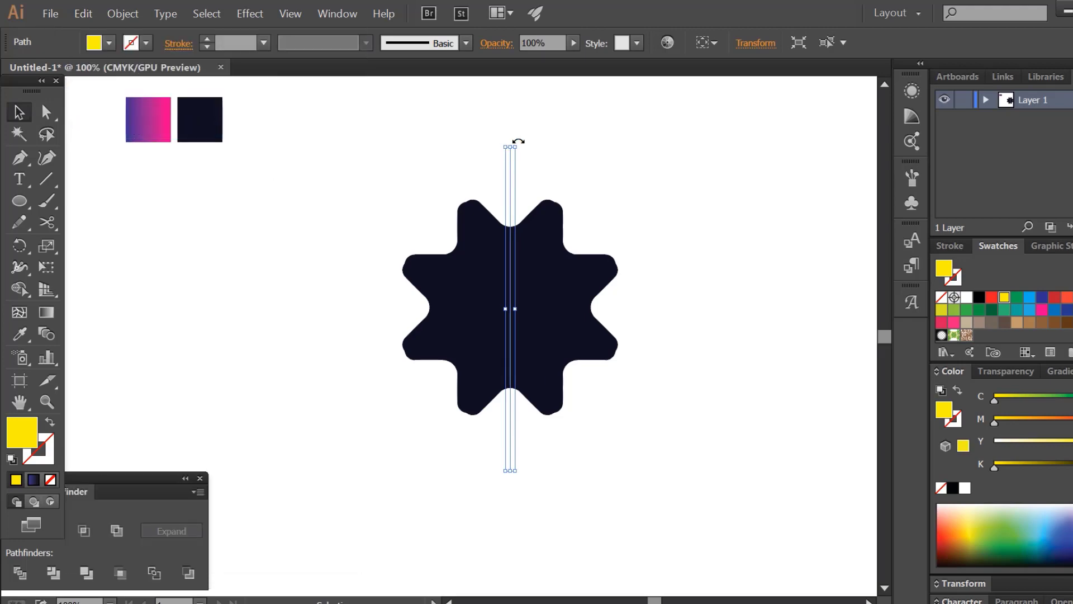
drag(518, 142, 641, 311)
Step: Align the star and both lines on their vertical centres so they cross at its centre
drag(679, 178, 366, 419)
click(81, 479)
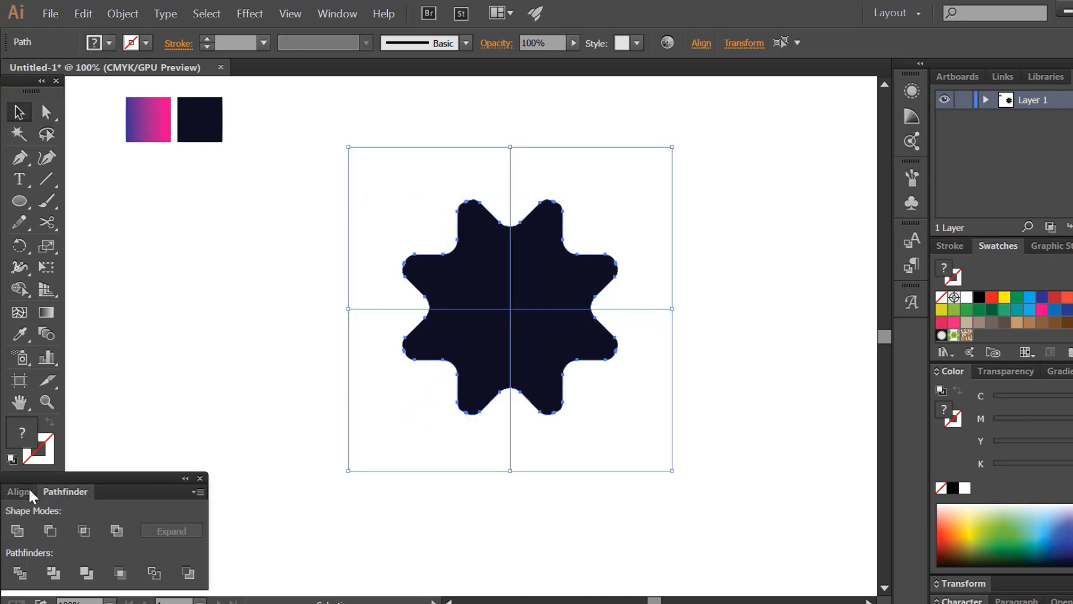
click(26, 491)
click(159, 534)
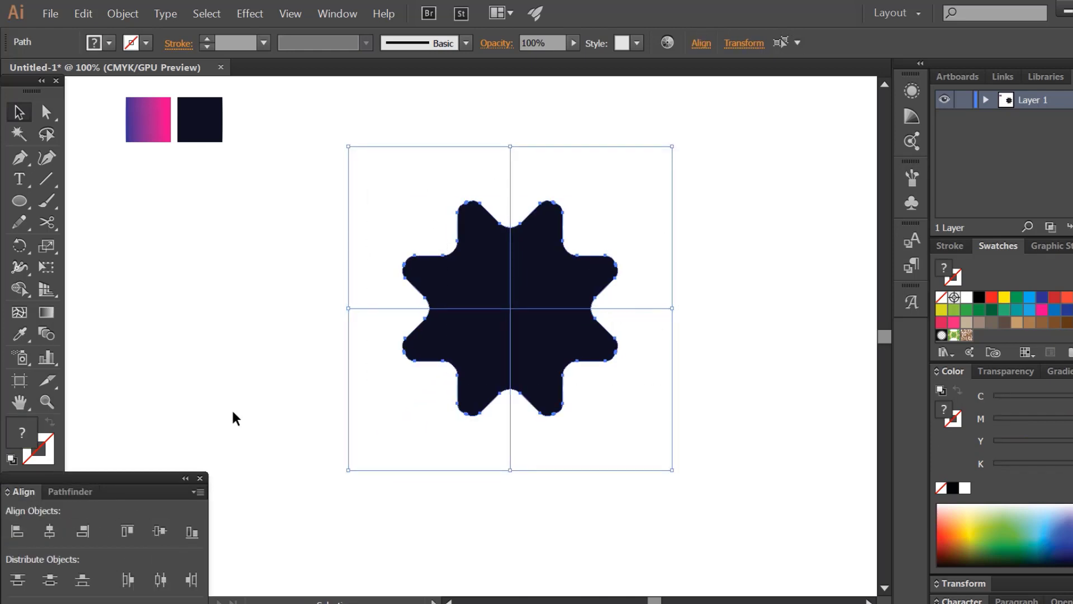
click(265, 332)
click(18, 196)
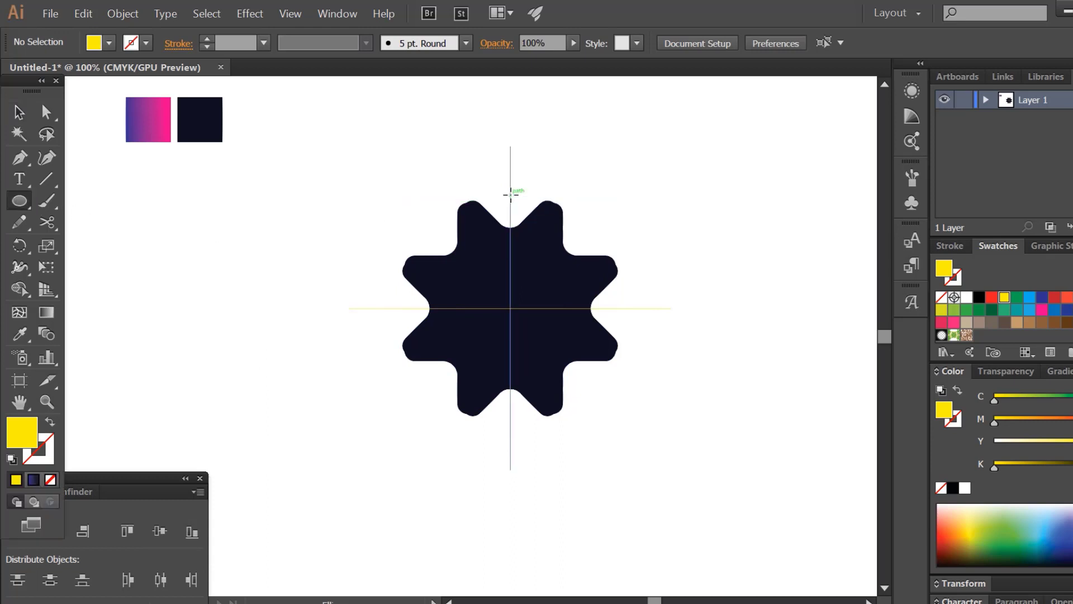
Step: Draw a small yellow circle at the top of the vertical guide line
mouse_move(510, 194)
mouse_down()
mouse_move(513, 222)
mouse_move(510, 196)
mouse_up()
click(19, 112)
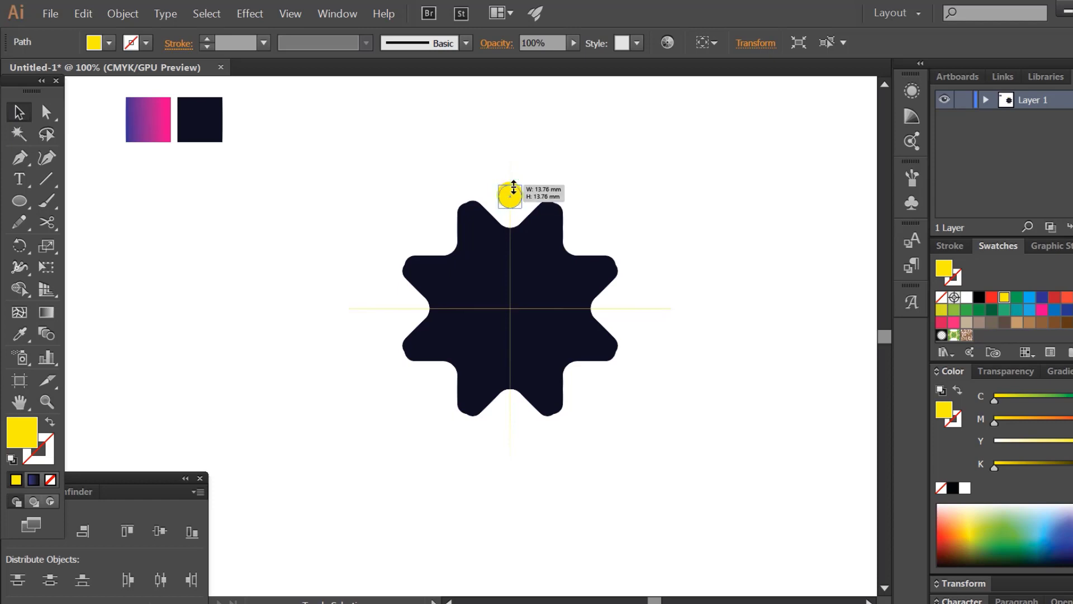
click(549, 172)
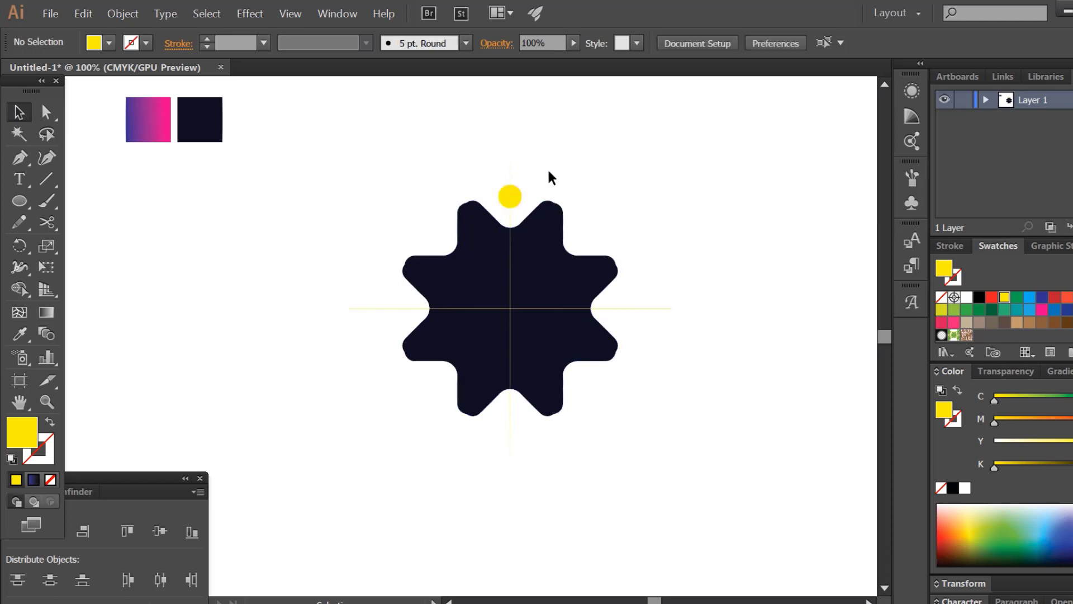
click(516, 192)
Step: Rotate-copy the circle around the star's centre and repeat with Ctrl+D
click(20, 245)
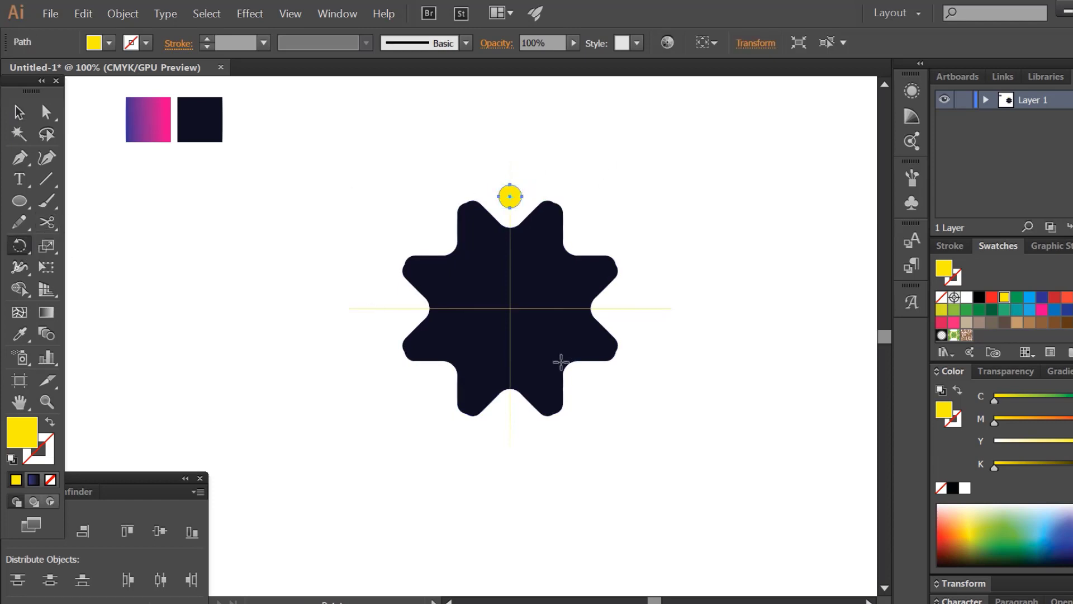
alt+click(510, 308)
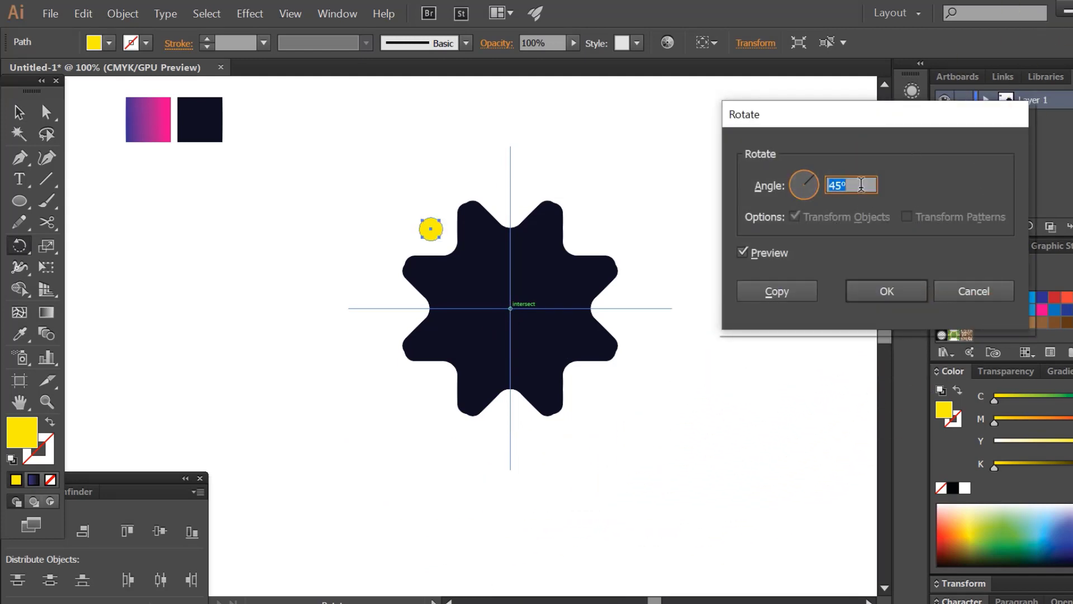
text(3)
text(60/4)
click(785, 294)
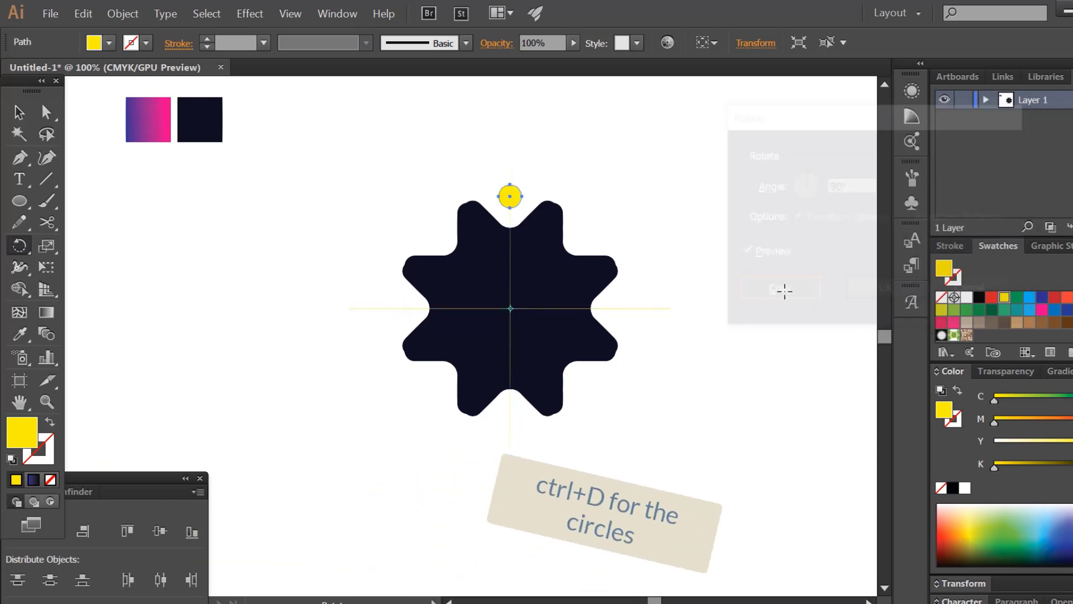
key(ctrl+d)
key(ctrl+d)
key(ctrl+d)
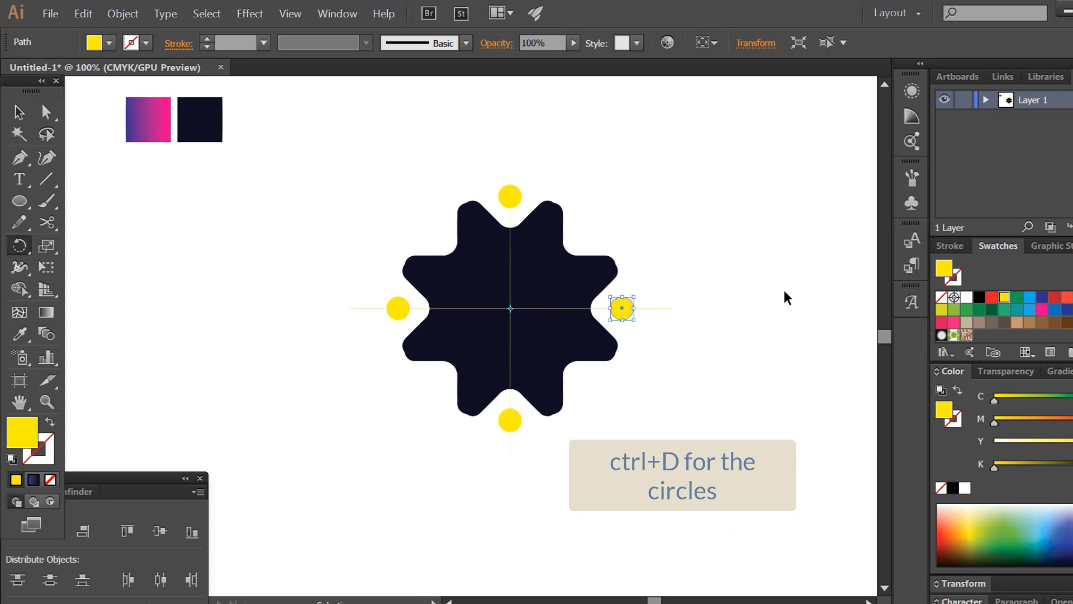
Step: Rotate the star, guide lines and four yellow circles together by 45°
click(19, 112)
click(215, 263)
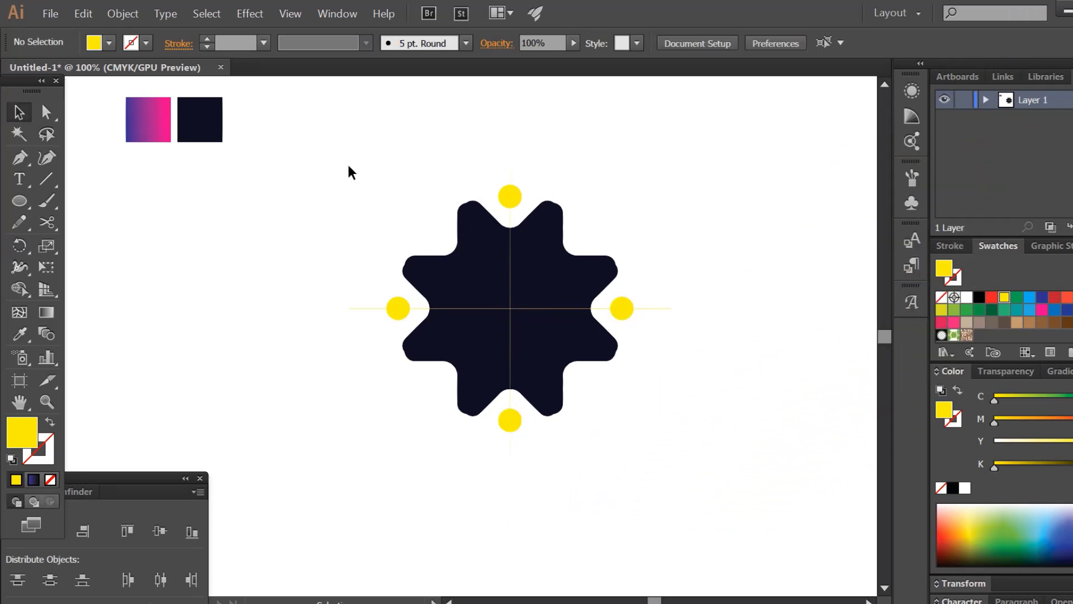
drag(349, 166, 639, 445)
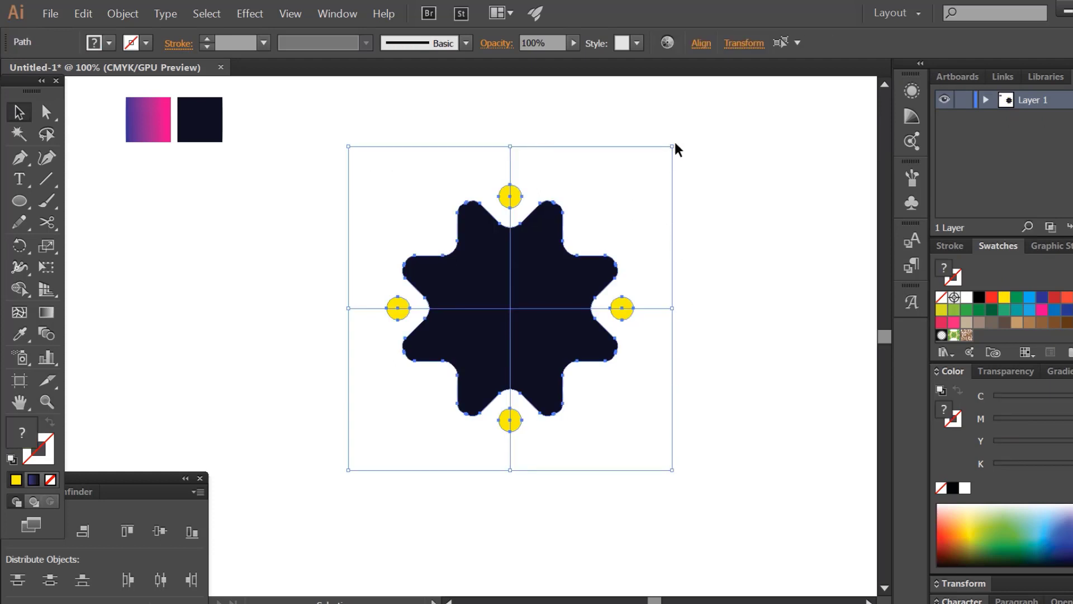
drag(677, 146, 734, 249)
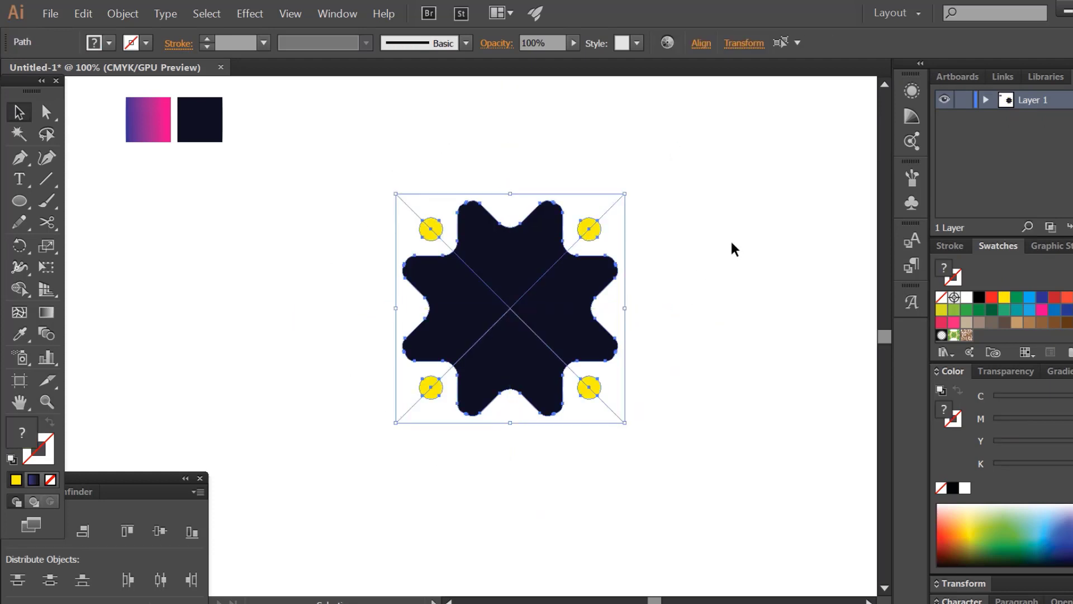
click(731, 242)
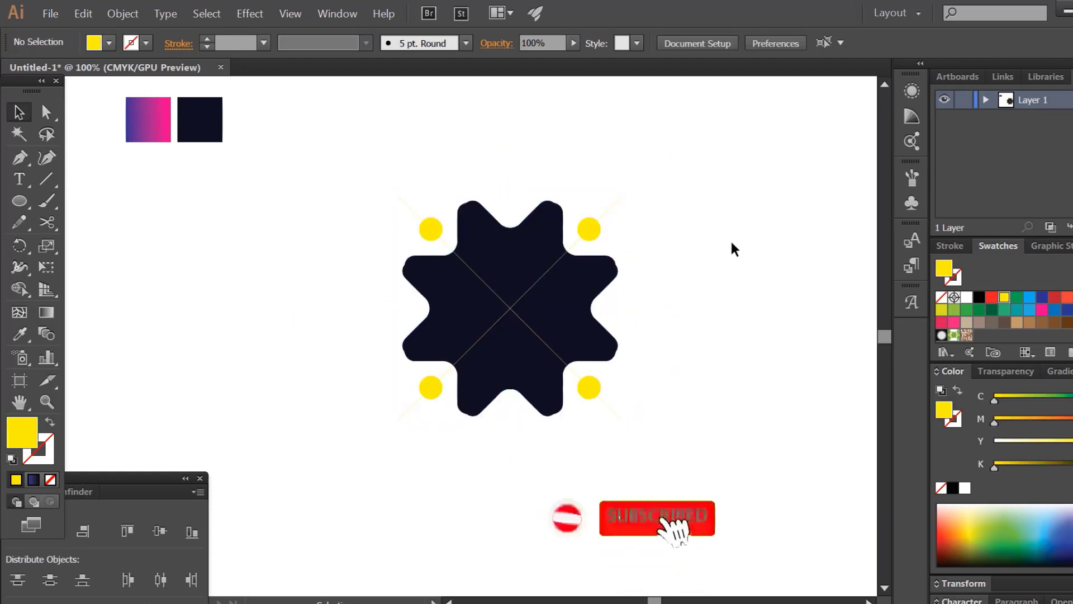
click(20, 201)
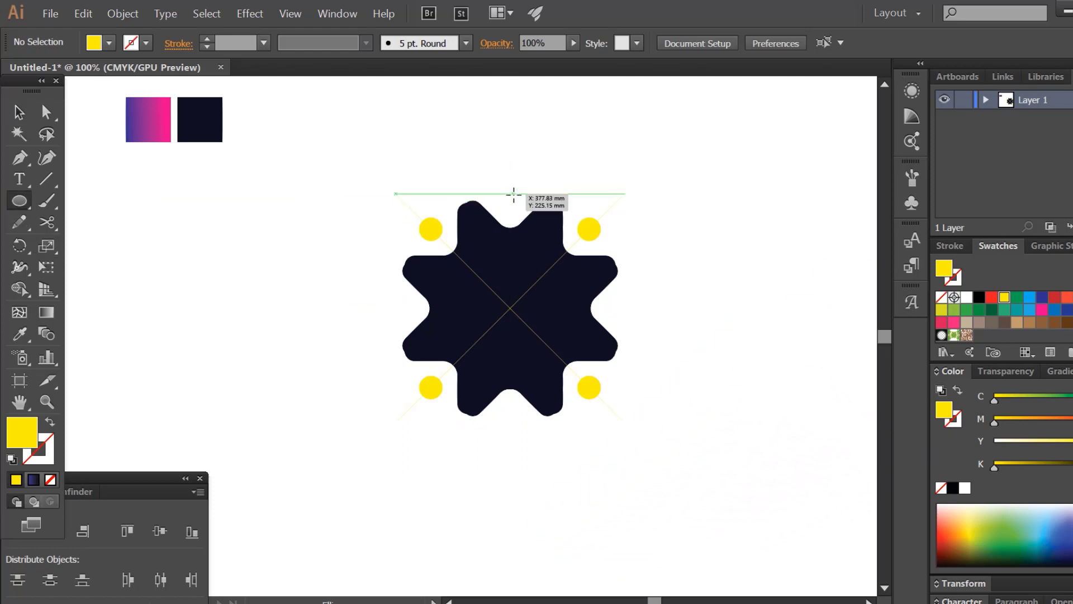
Step: Draw a larger yellow circle above the star's top notch and adjust its position
drag(514, 194, 523, 213)
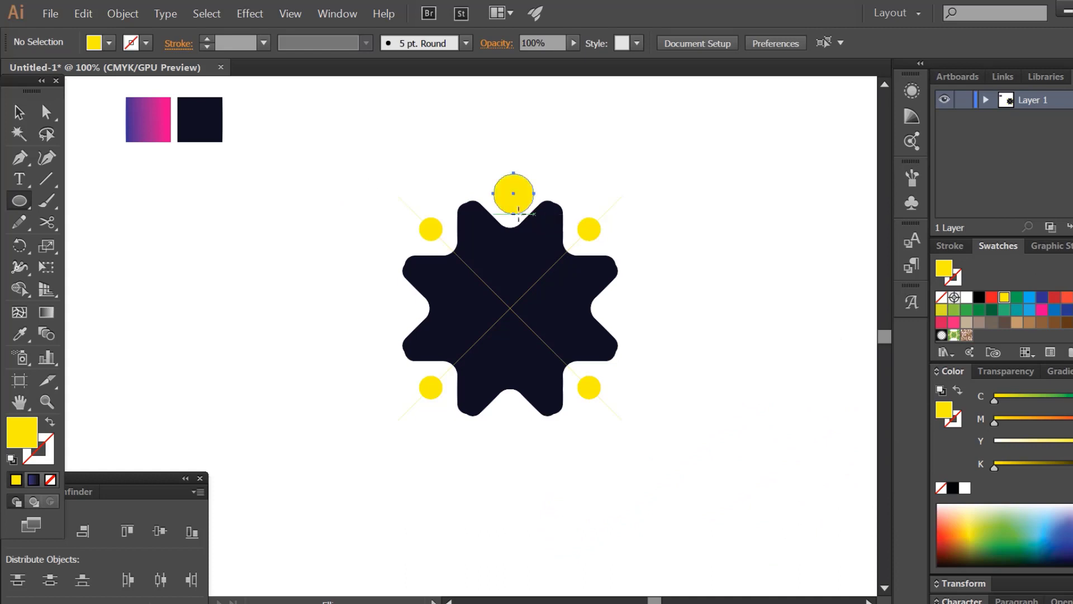
click(18, 112)
click(217, 274)
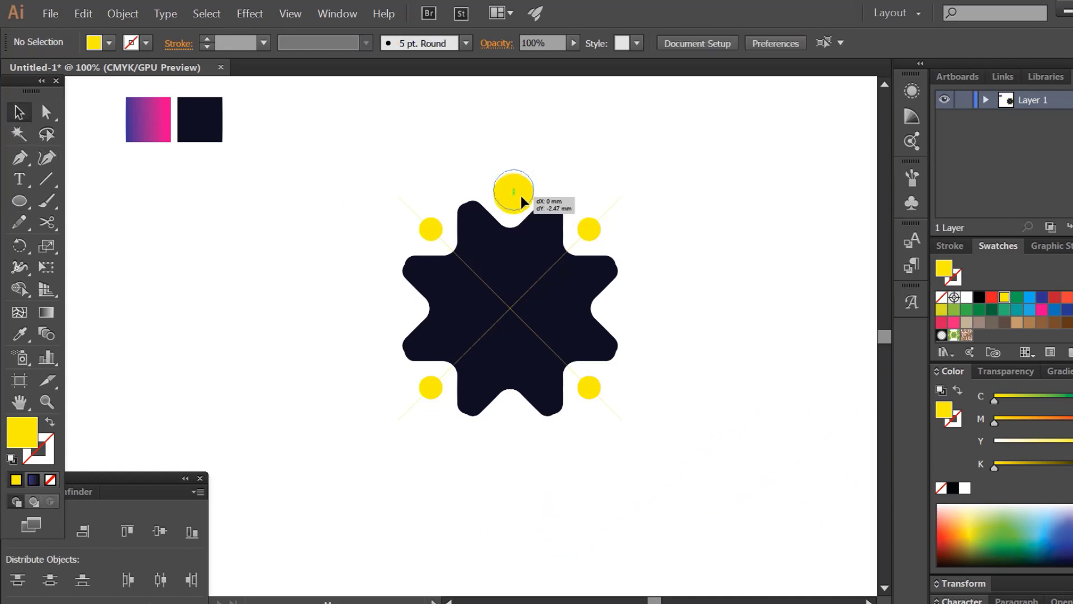
drag(519, 193, 515, 174)
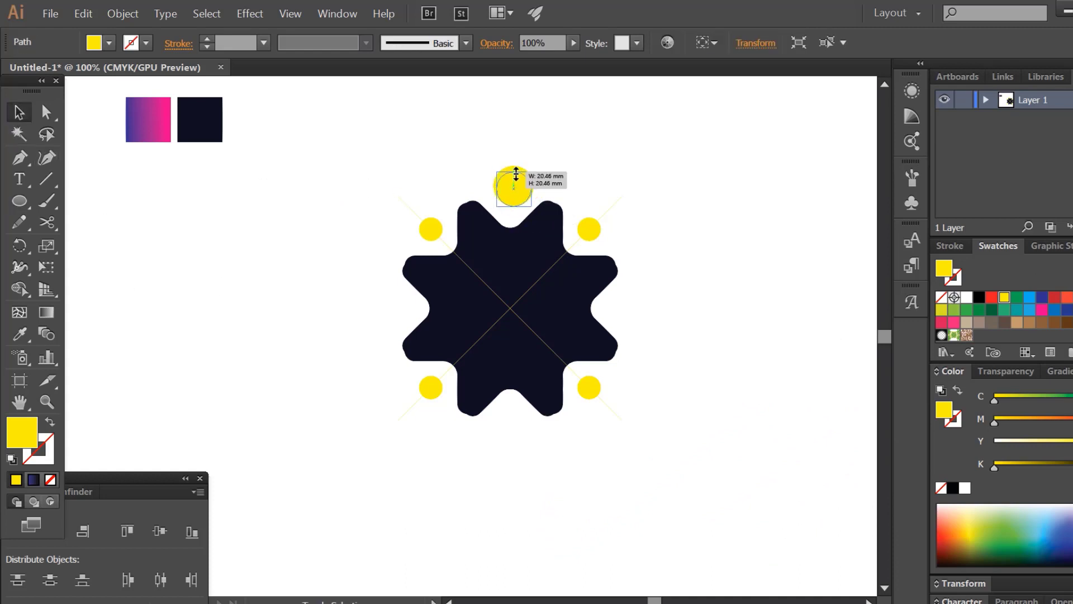
click(567, 167)
click(523, 195)
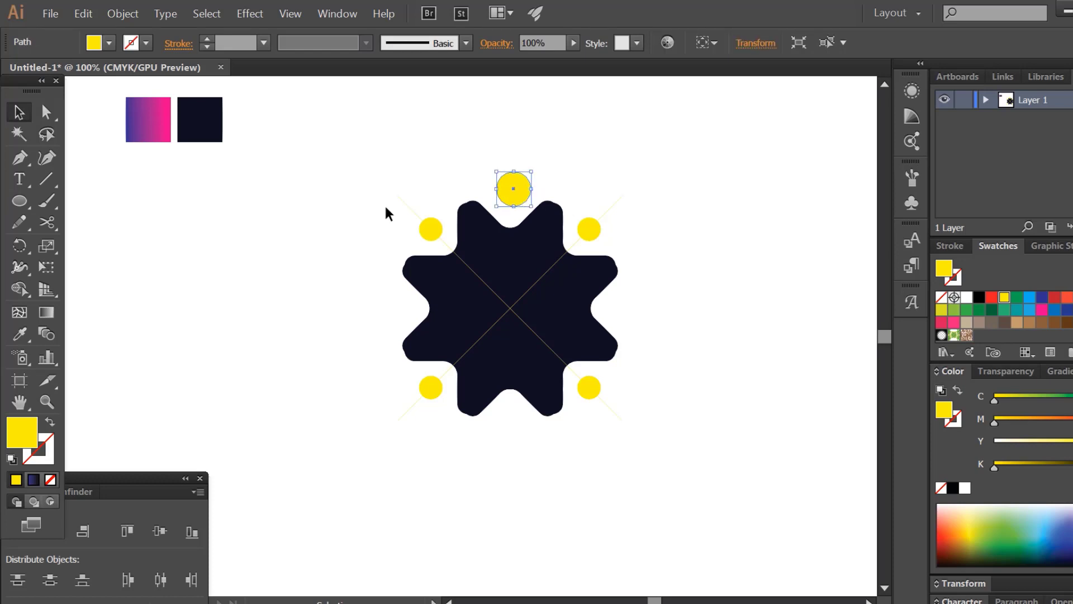
Step: Make 90° rotated copies of the circle around the star's centre, repeated twice with Ctrl+D
click(18, 249)
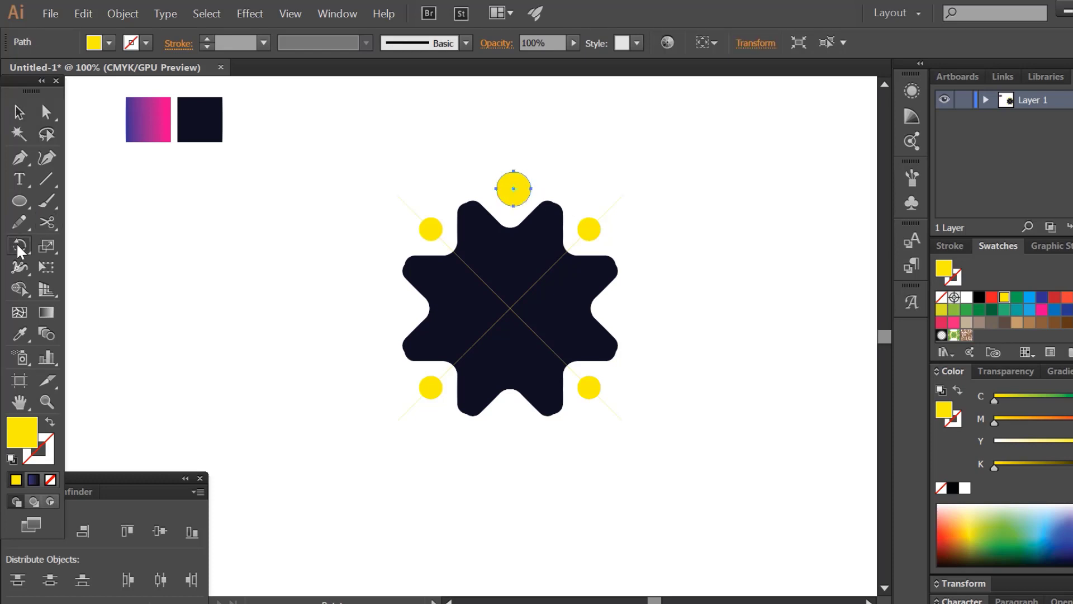
alt+click(511, 307)
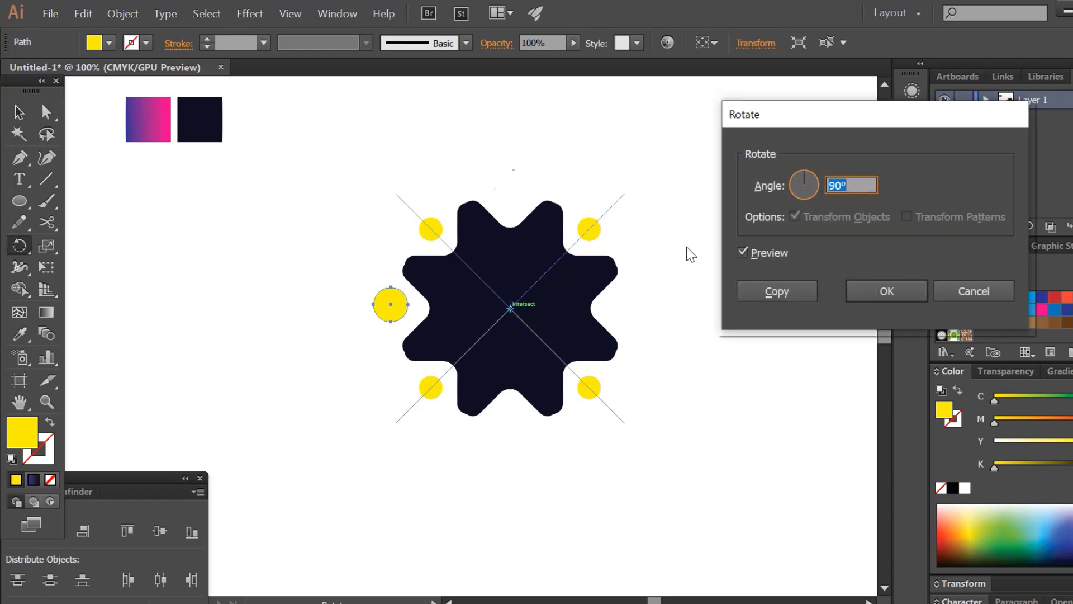
click(783, 297)
key(ctrl+d)
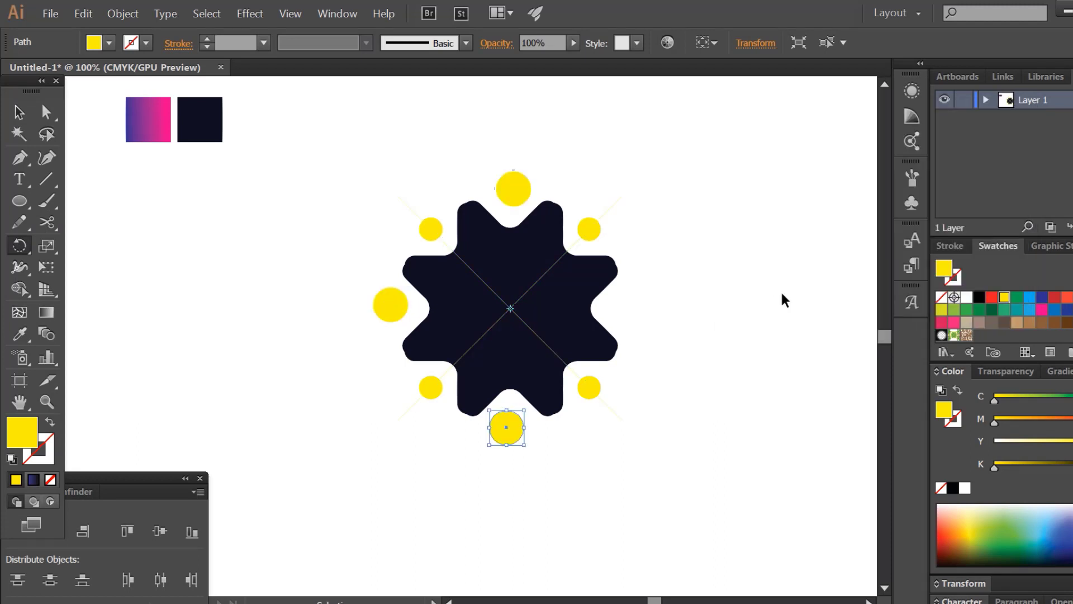
key(ctrl+d)
click(30, 114)
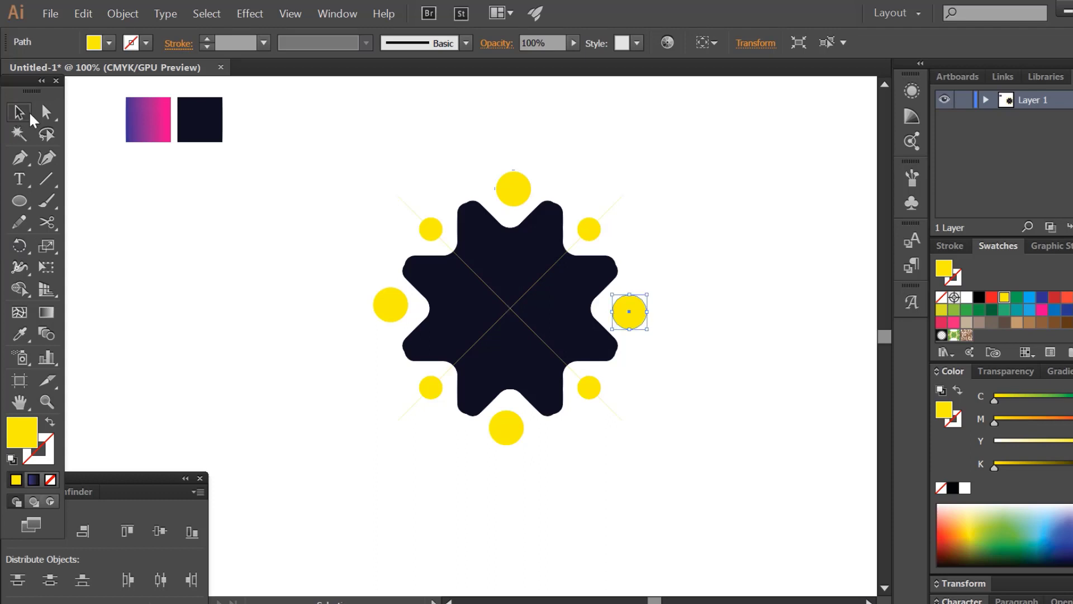
click(302, 245)
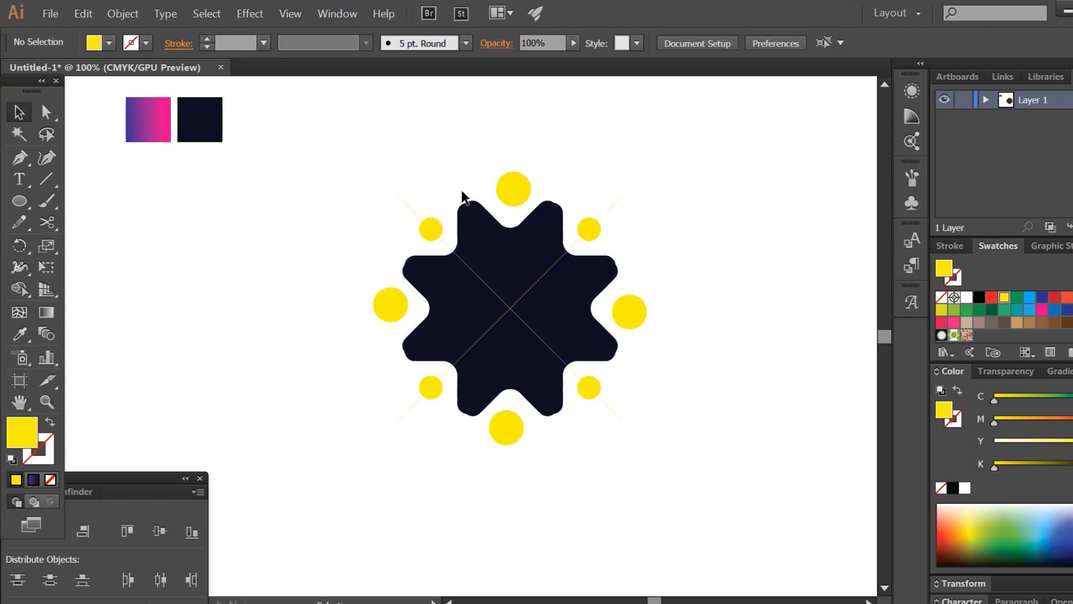
Step: Draw a diagonal yellow guide line through the star's centre
click(44, 179)
drag(437, 140, 590, 494)
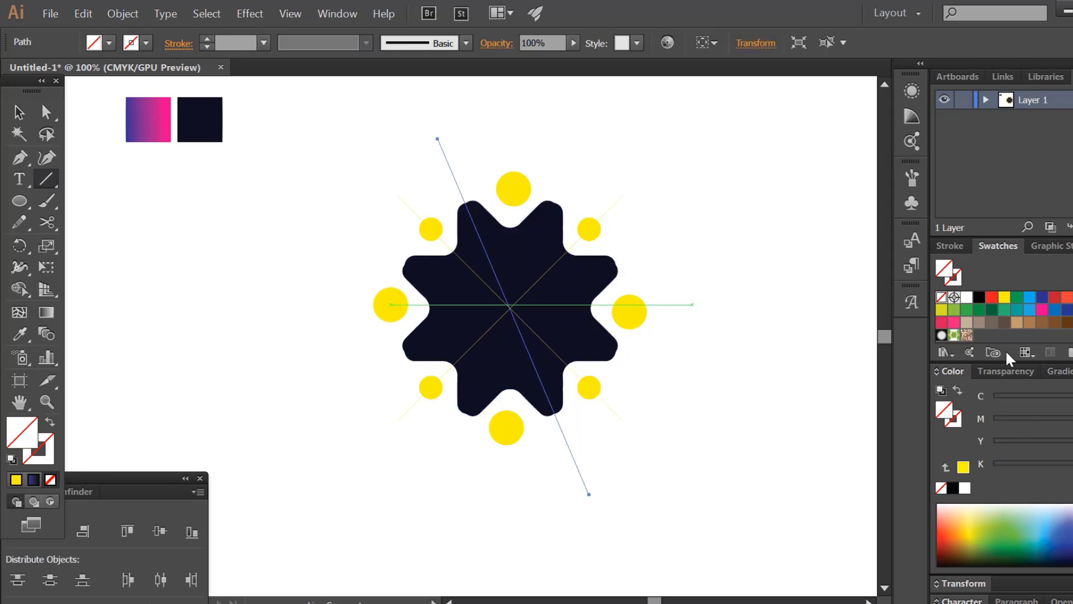
click(1004, 298)
key(v)
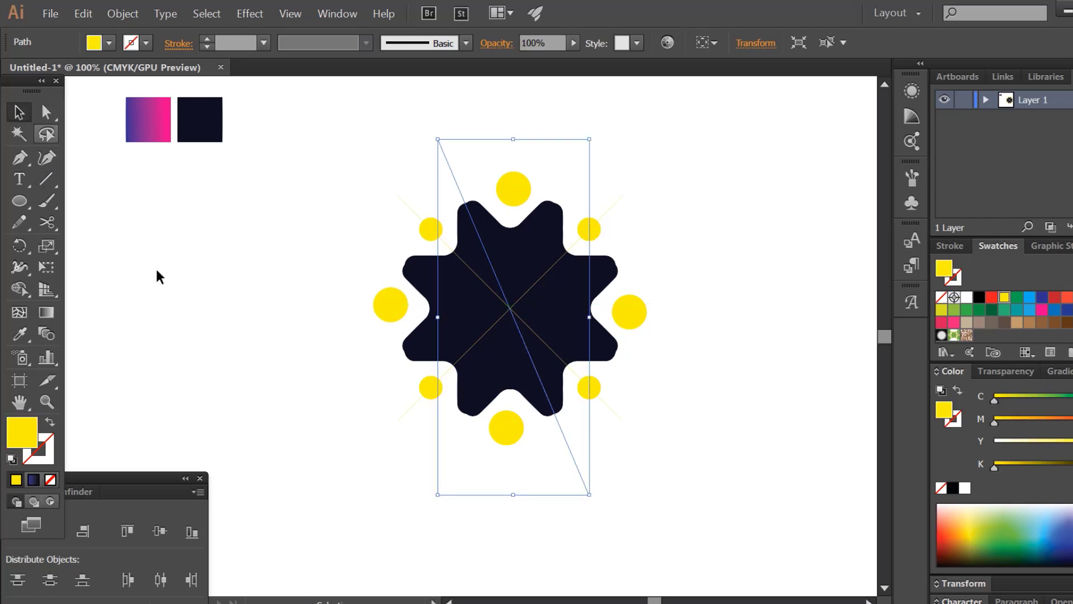
click(144, 259)
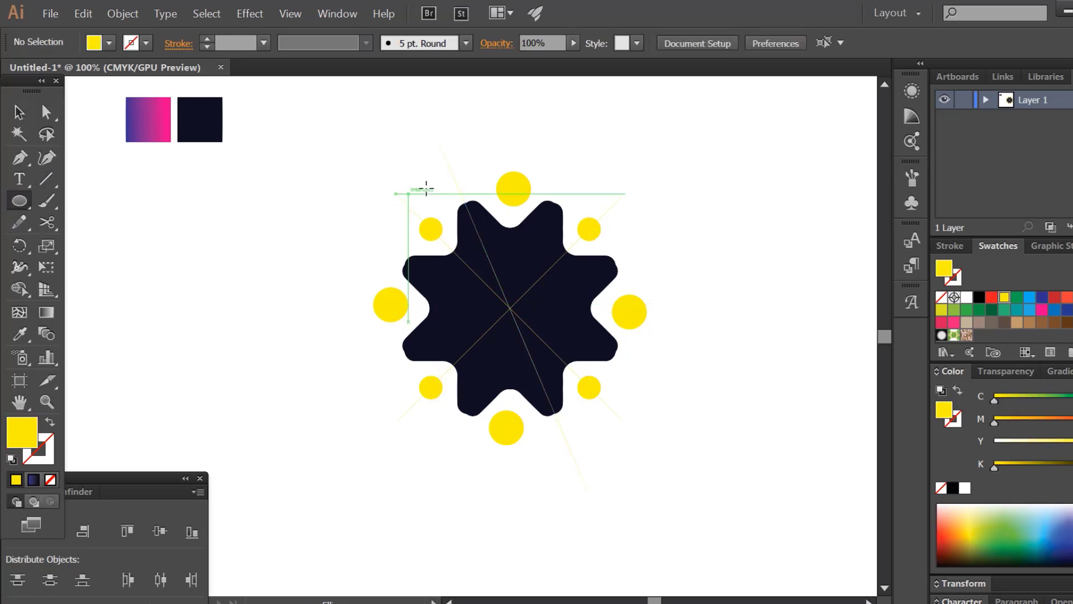
Step: Draw a small circle near the star's top-left and place it on the diagonal line
drag(454, 175, 458, 178)
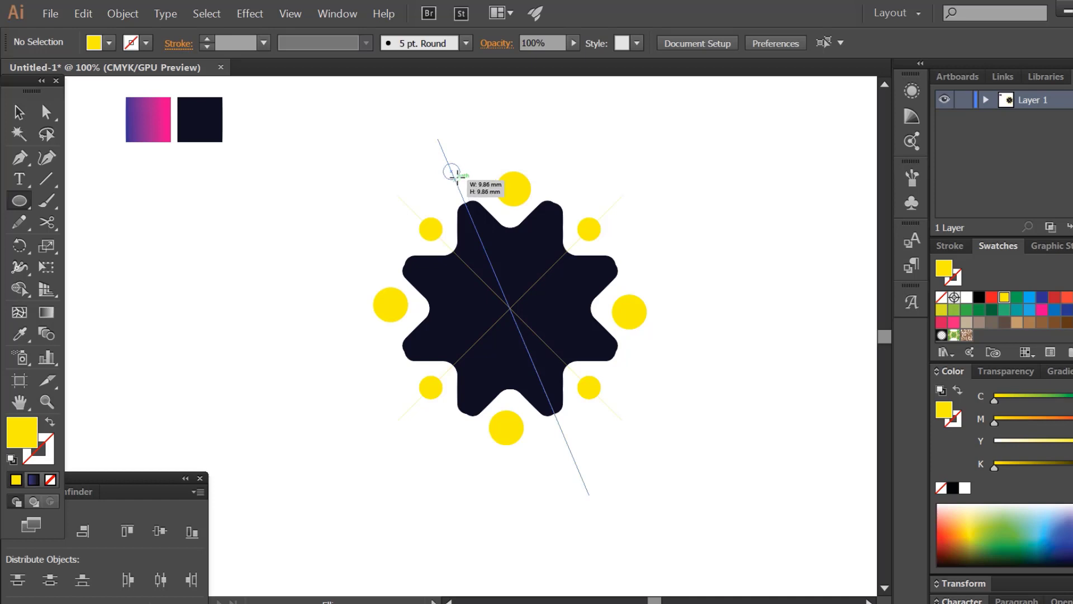
click(19, 112)
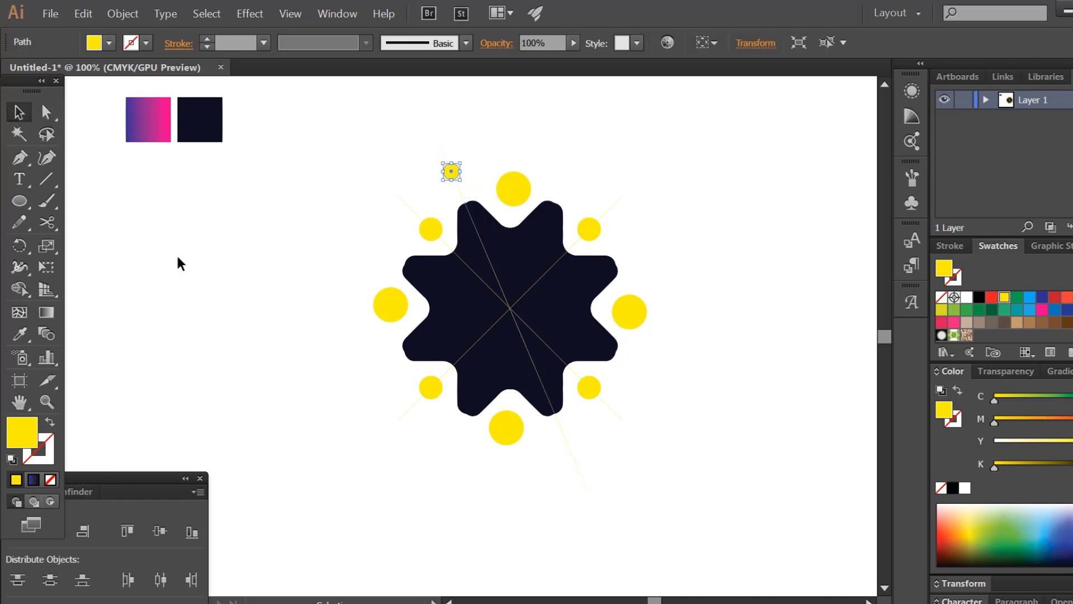
click(313, 218)
drag(454, 173, 458, 181)
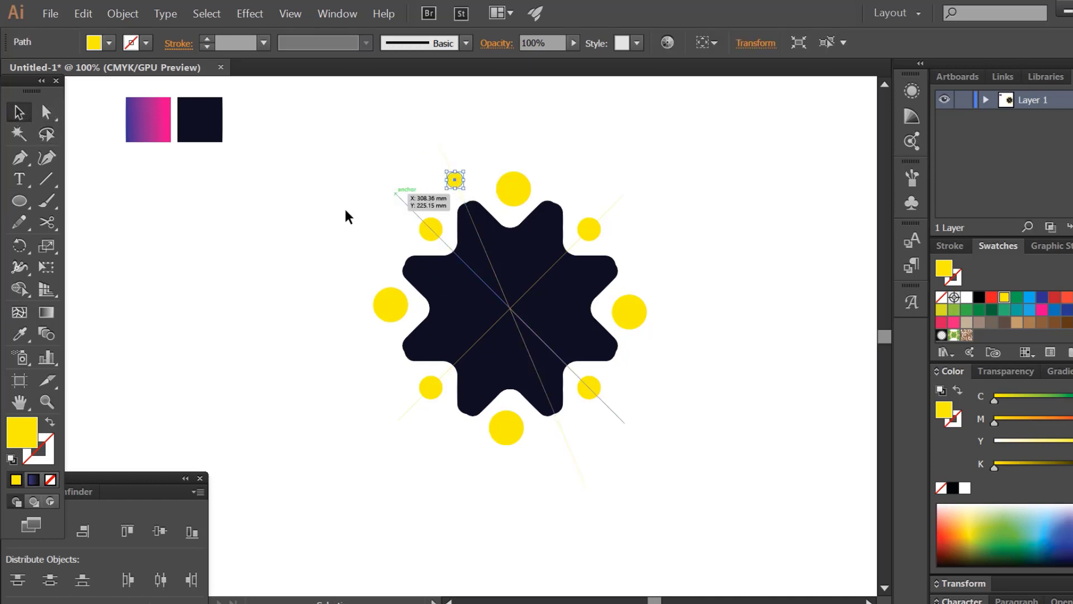
click(344, 206)
click(450, 180)
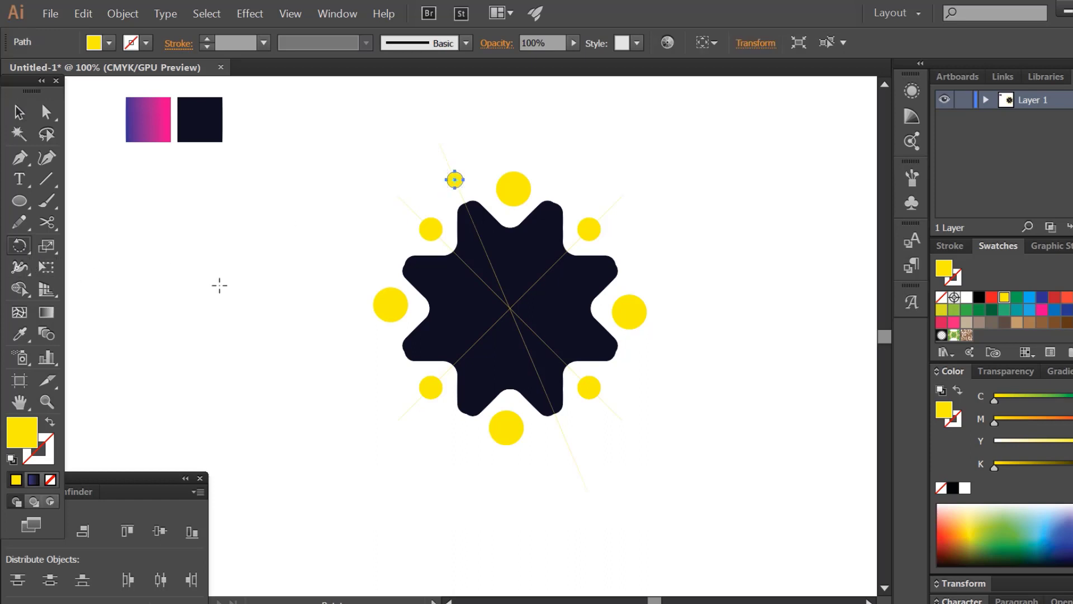
Step: Make 90° rotated copies of the small circle around the star's centre, repeated with Ctrl+D
key(r)
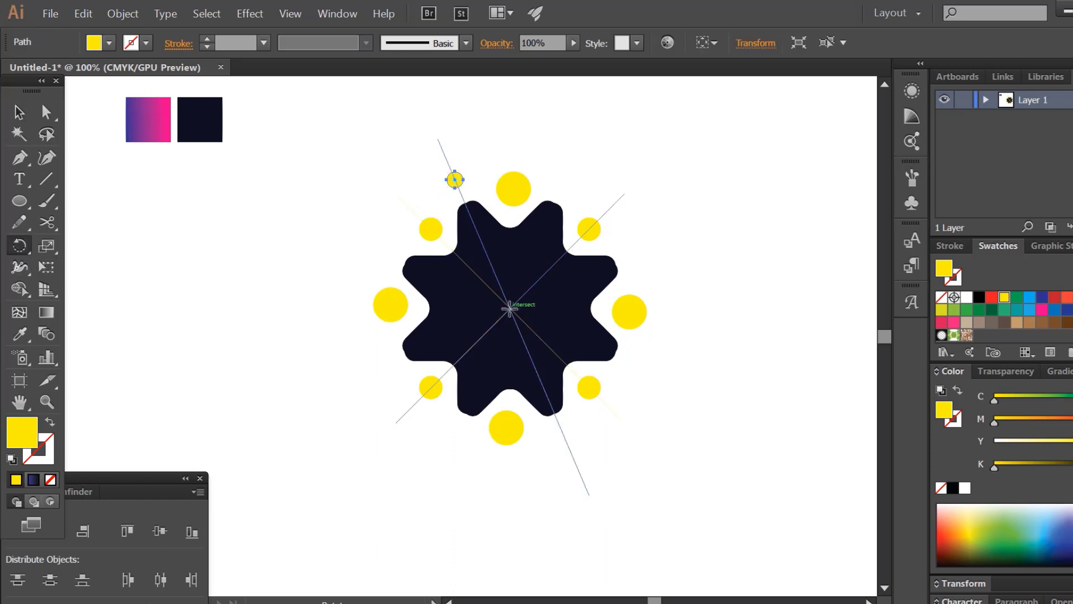
alt+click(509, 308)
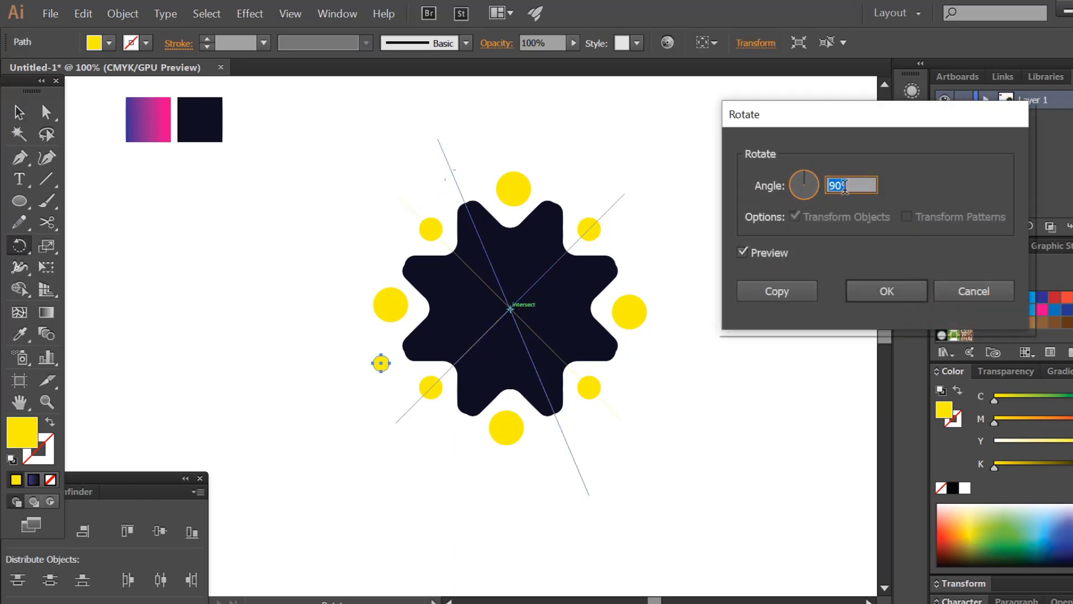
click(803, 290)
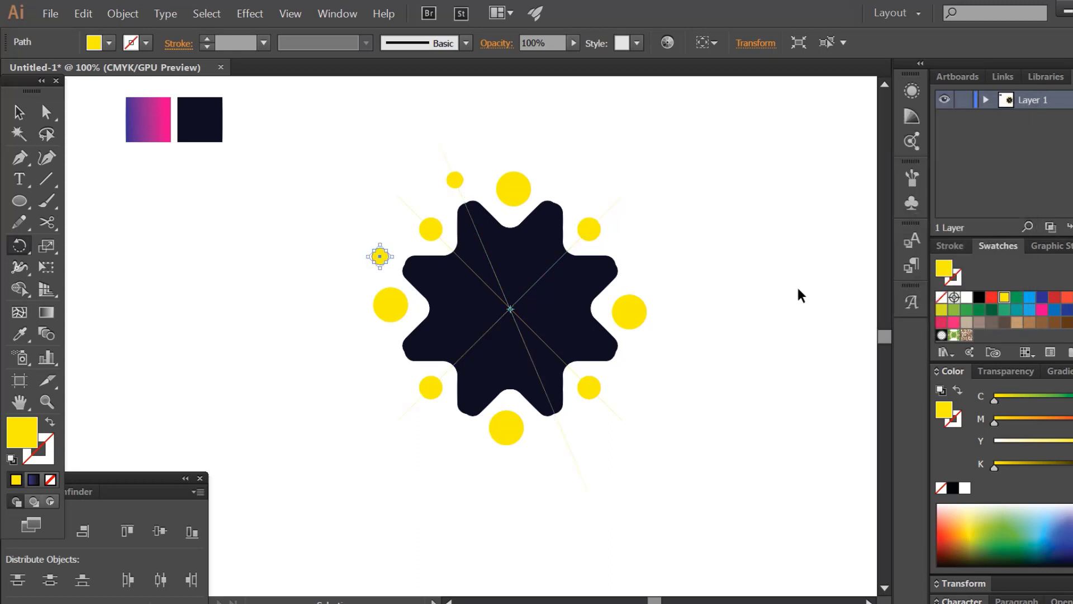
key(ctrl+d)
key(ctrl+d)
key(ctrl+d)
key(ctrl+d)
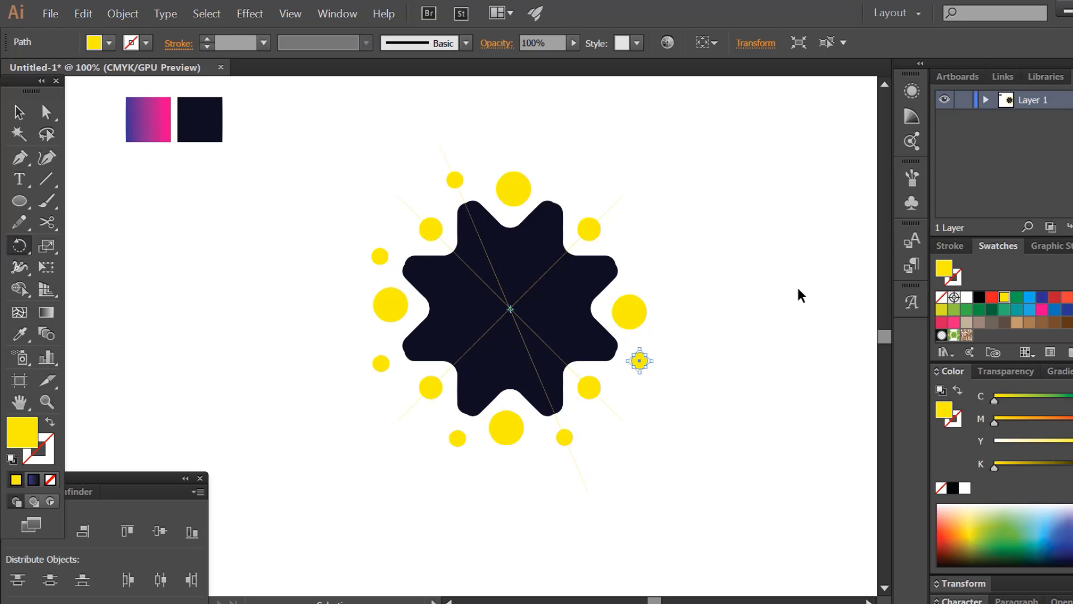
key(ctrl+d)
key(ctrl+d)
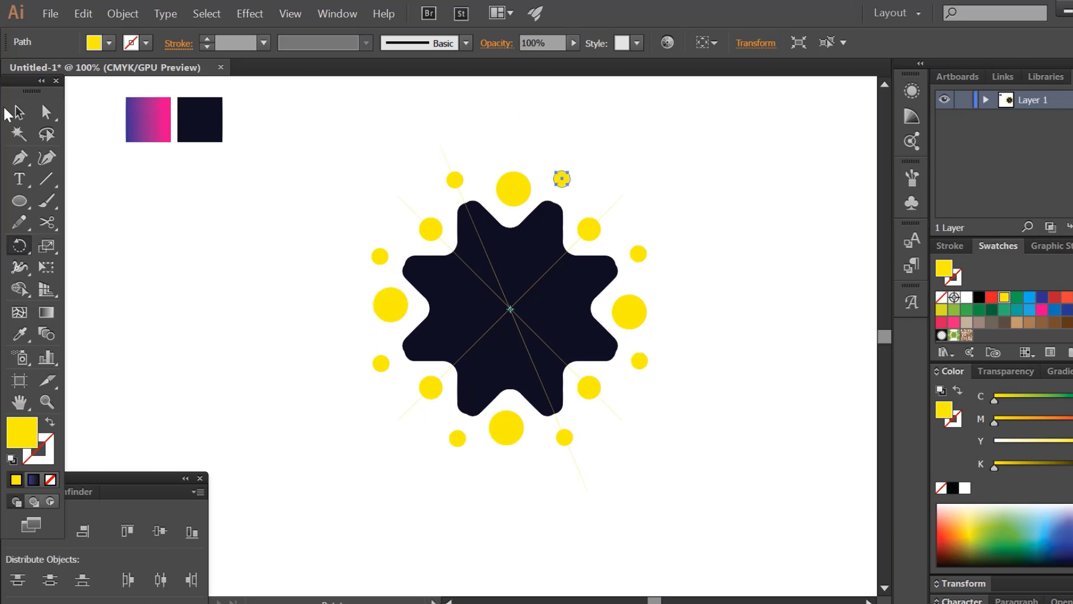
click(19, 112)
click(244, 284)
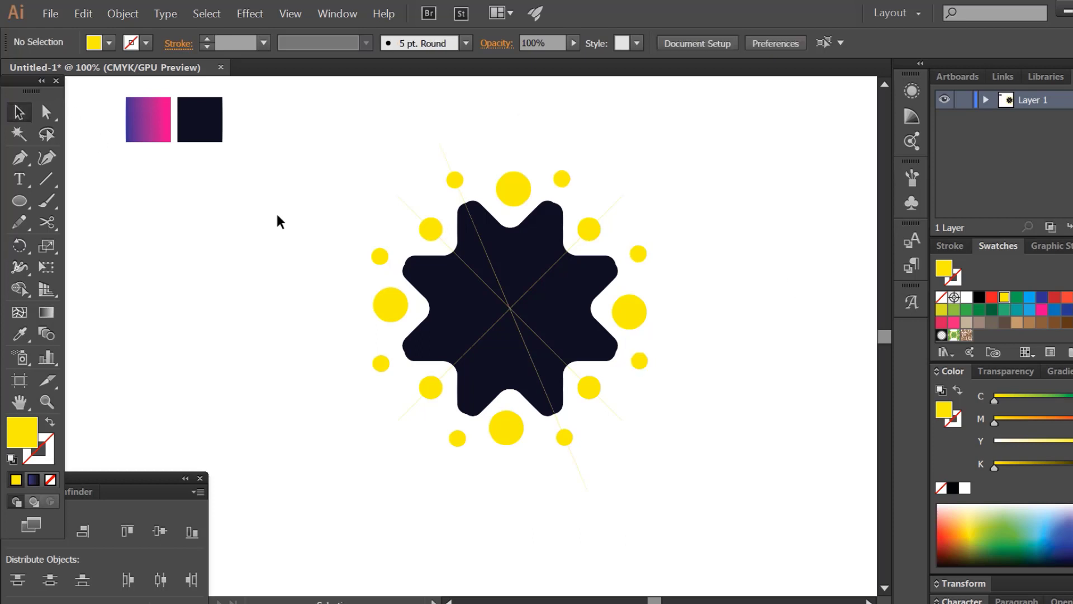
Step: Select all the yellow dots with the Magic Wand and fill them black
click(444, 149)
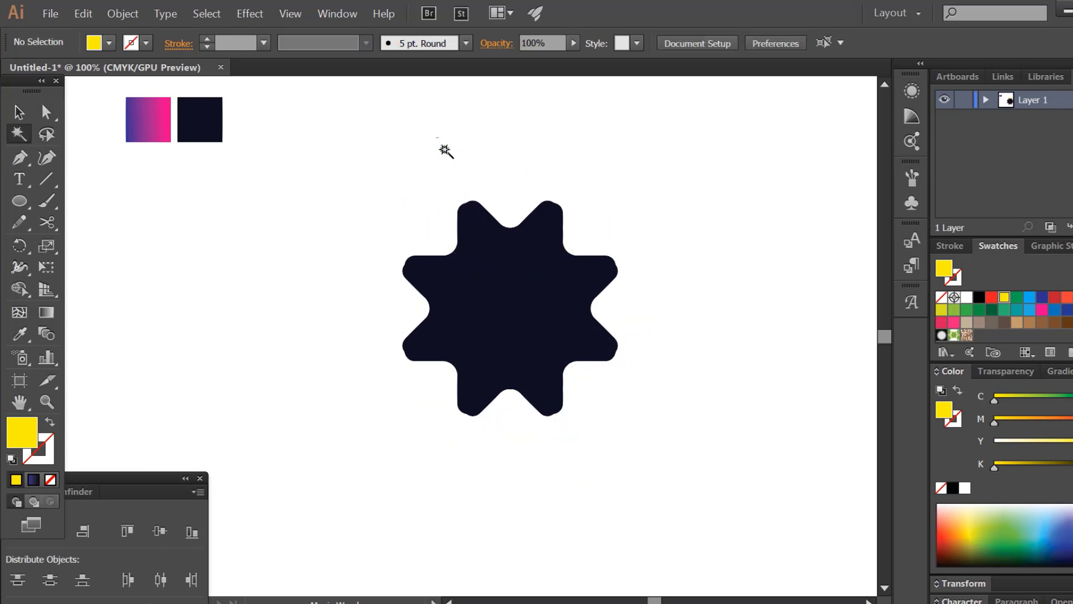
click(445, 149)
click(283, 299)
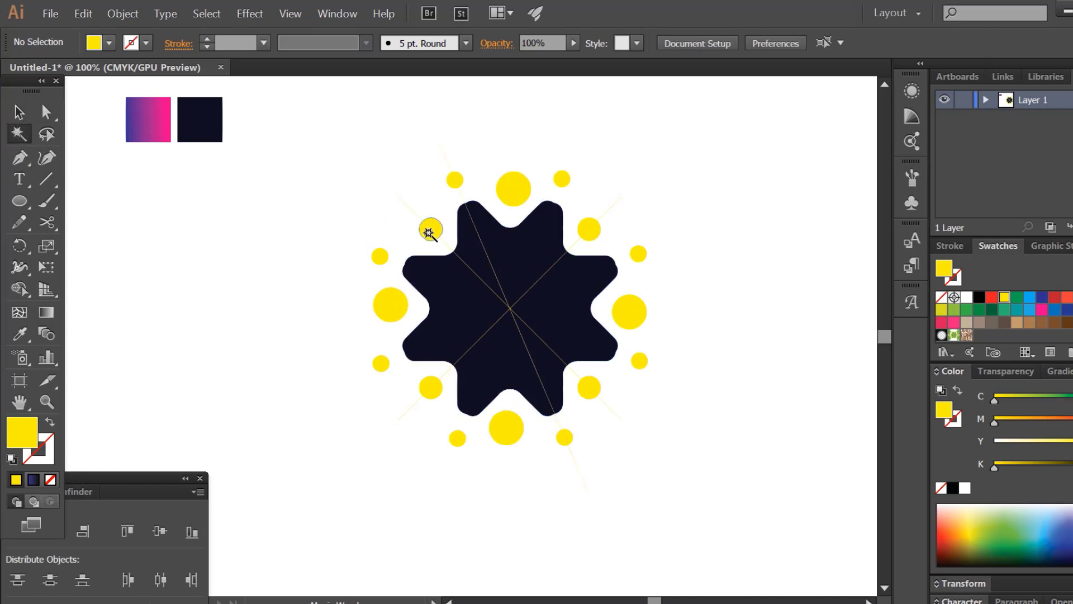
click(429, 233)
click(977, 298)
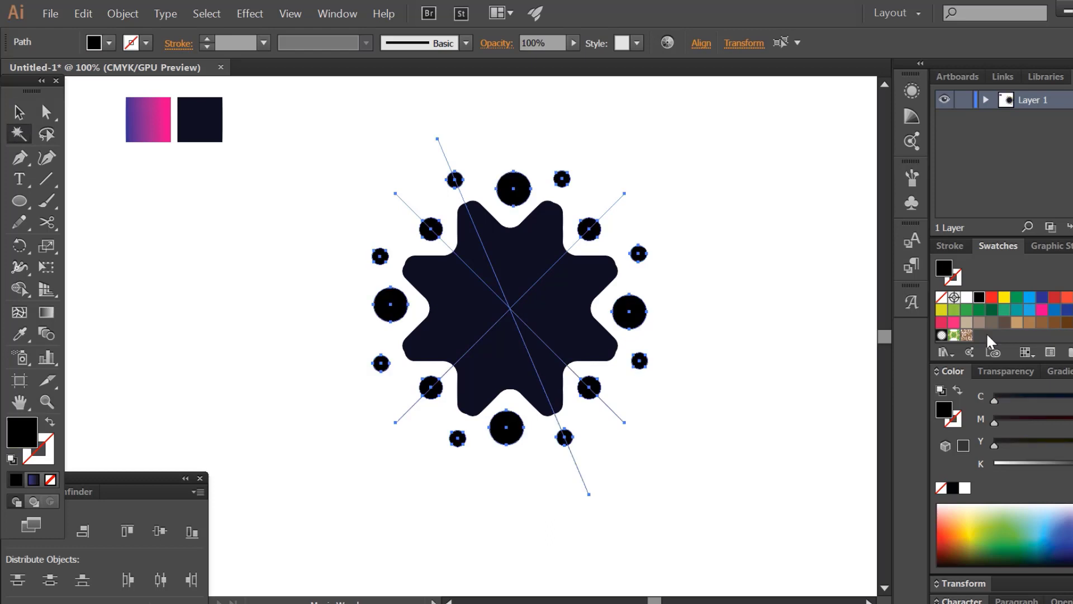
click(18, 112)
click(394, 216)
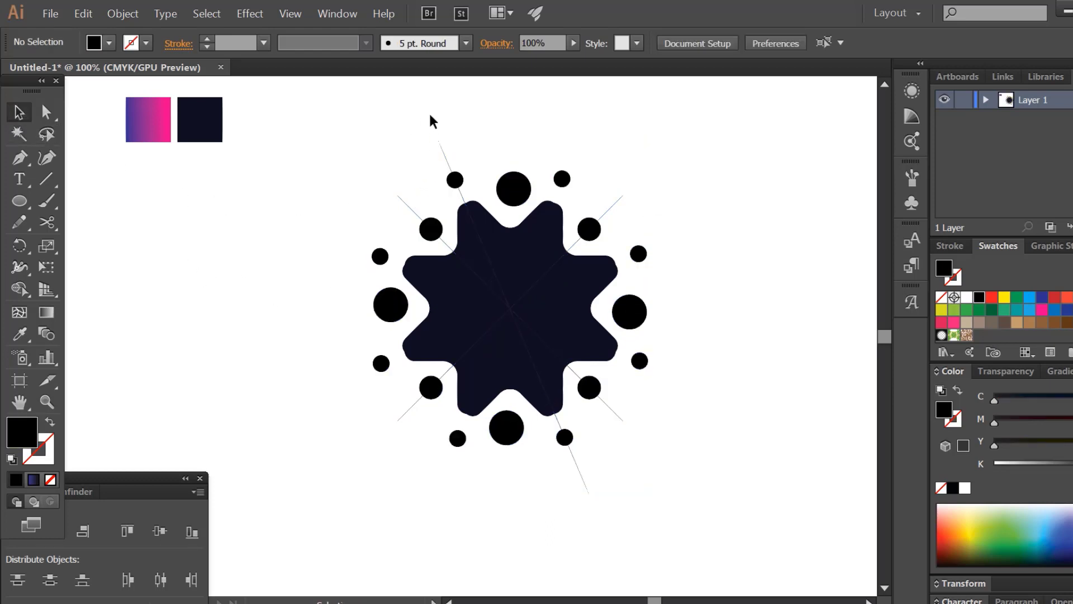
Step: Delete all the guide lines
drag(470, 159, 479, 158)
key(Delete)
drag(621, 180, 642, 229)
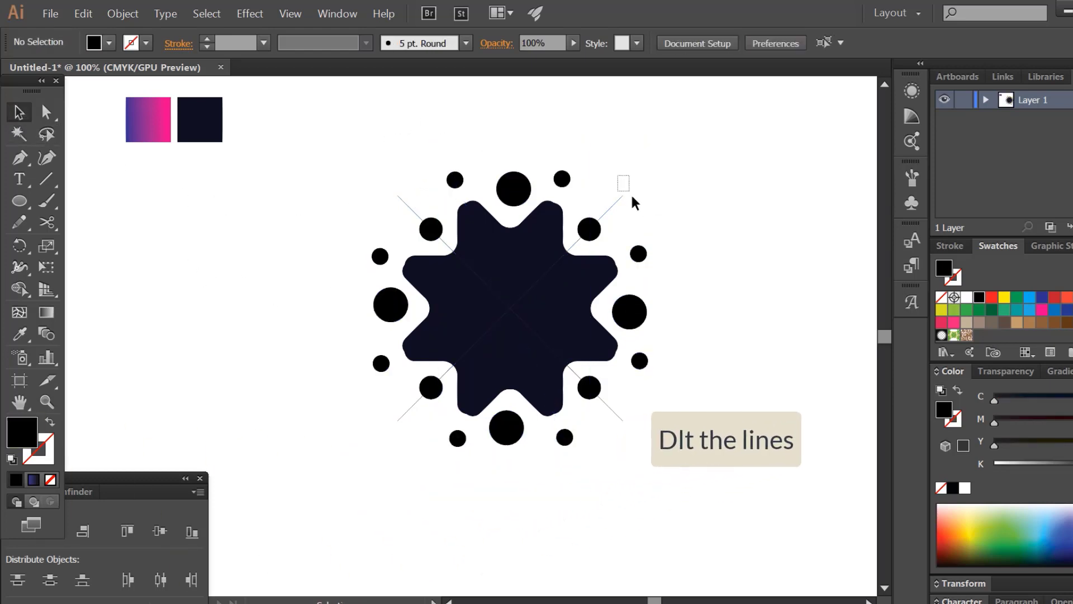
key(Delete)
drag(621, 425, 603, 418)
key(Delete)
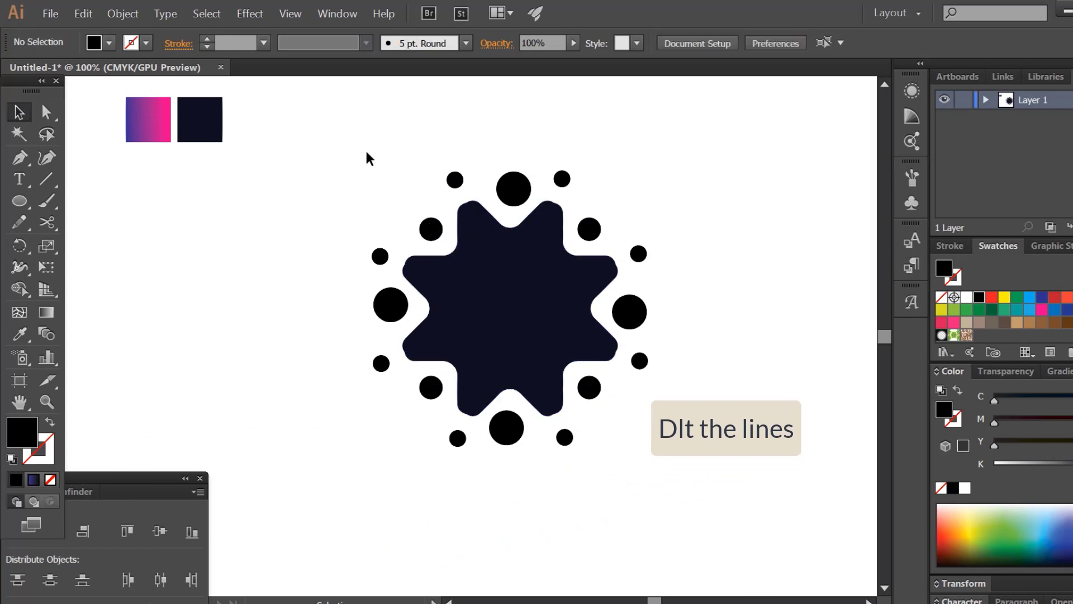
Step: Unite the star and dots into one emblem, resize it and move it right
drag(349, 124, 697, 510)
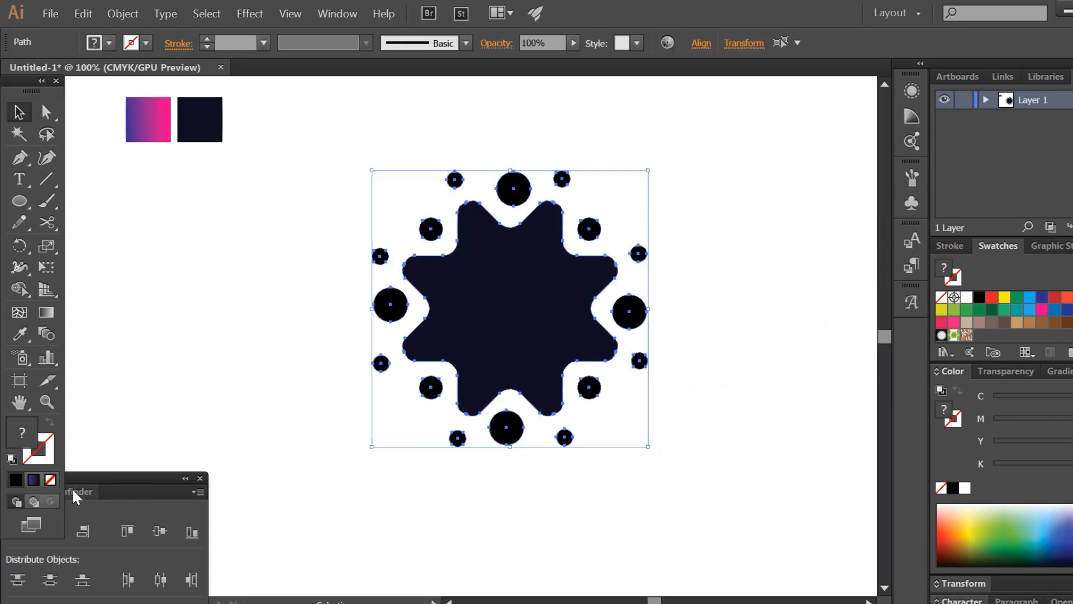
click(19, 527)
click(213, 374)
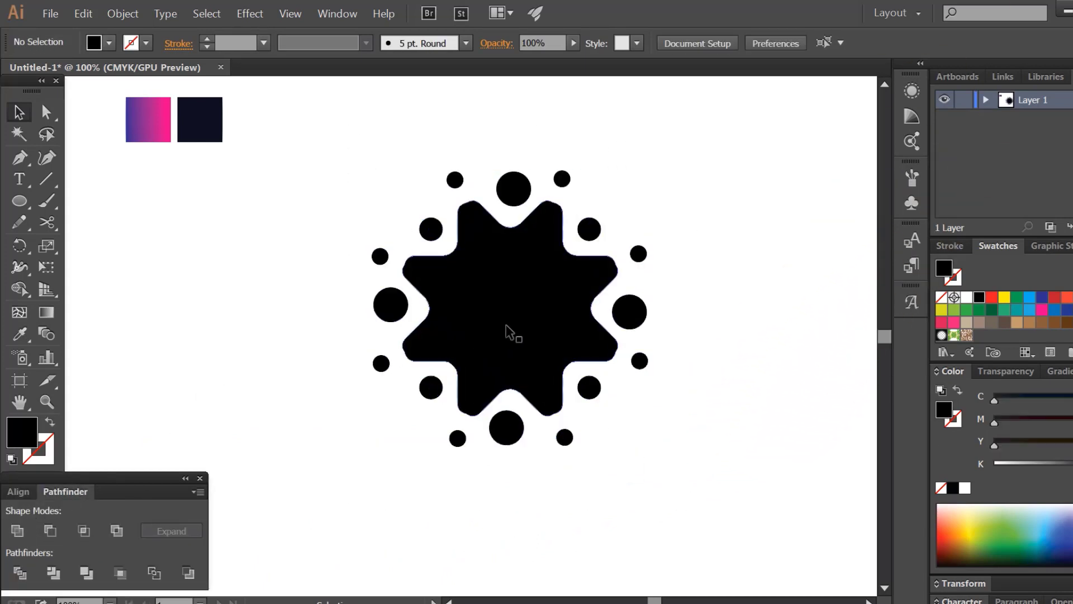
drag(506, 326, 515, 350)
drag(661, 472, 630, 440)
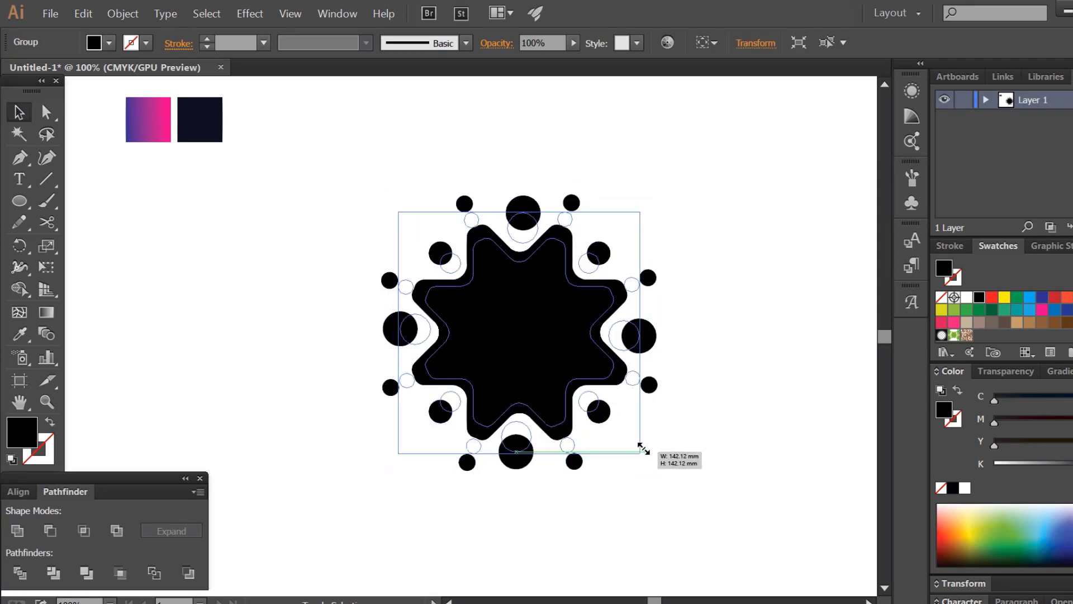
drag(517, 359, 619, 362)
click(415, 364)
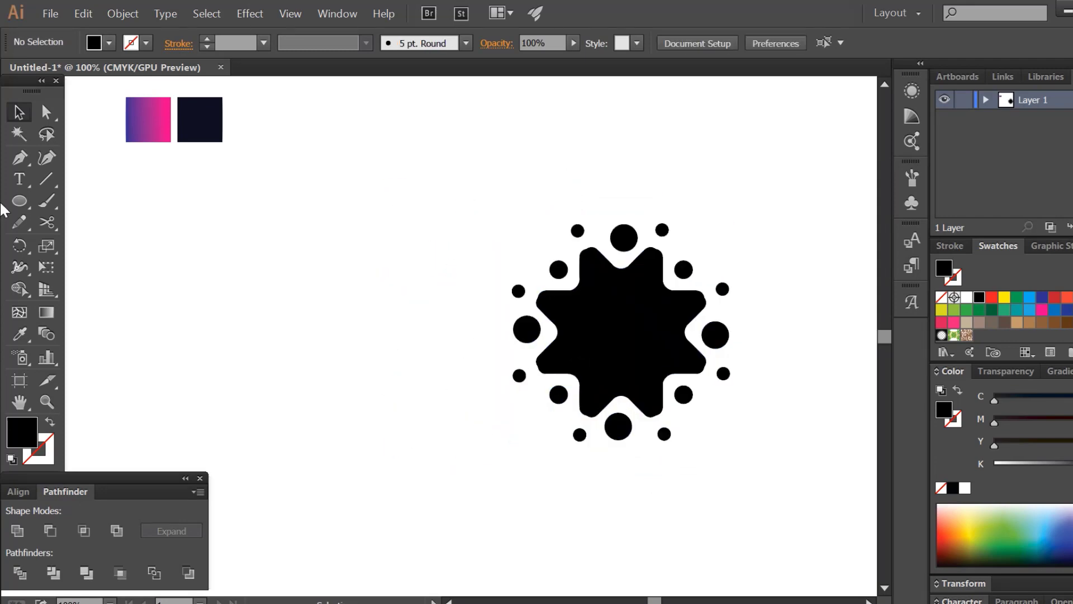
click(19, 201)
Step: Draw a large circle left of the emblem with no fill and a black outline
drag(261, 291, 292, 356)
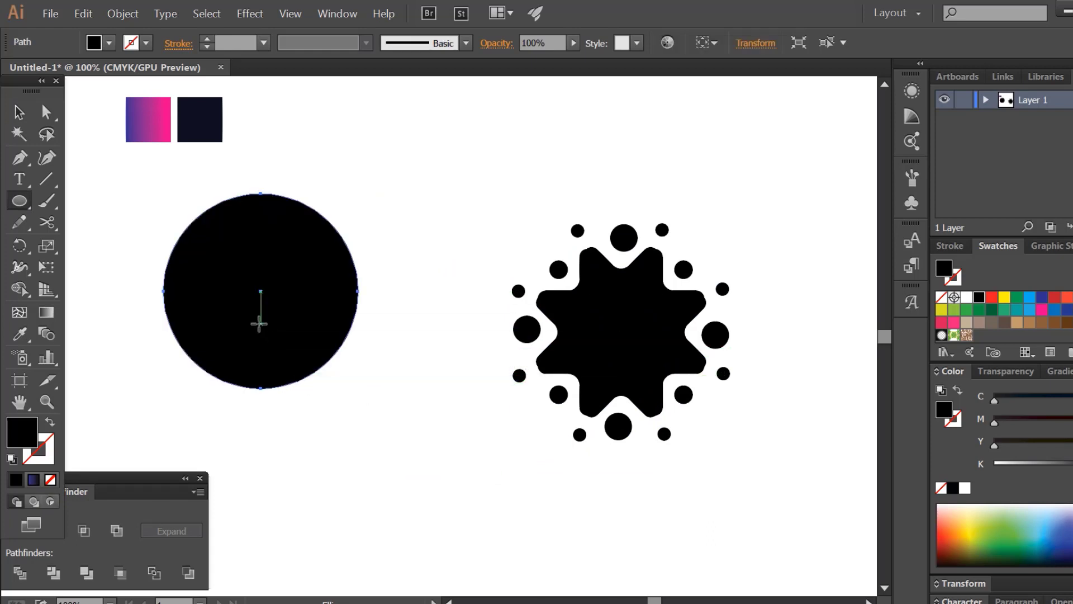
click(259, 306)
click(803, 269)
click(20, 112)
drag(242, 270, 279, 286)
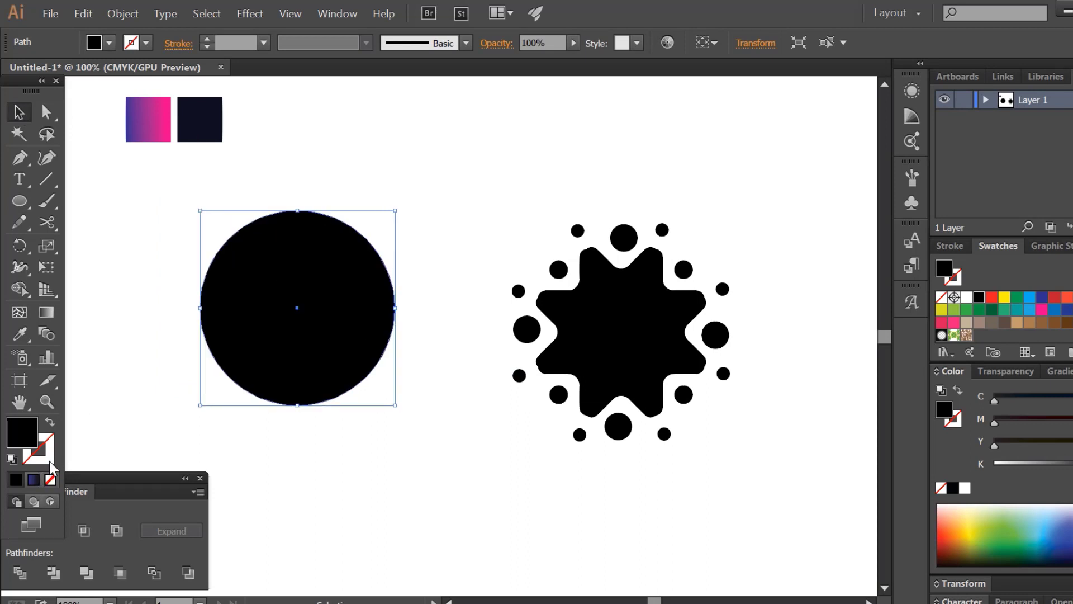
click(49, 477)
click(16, 479)
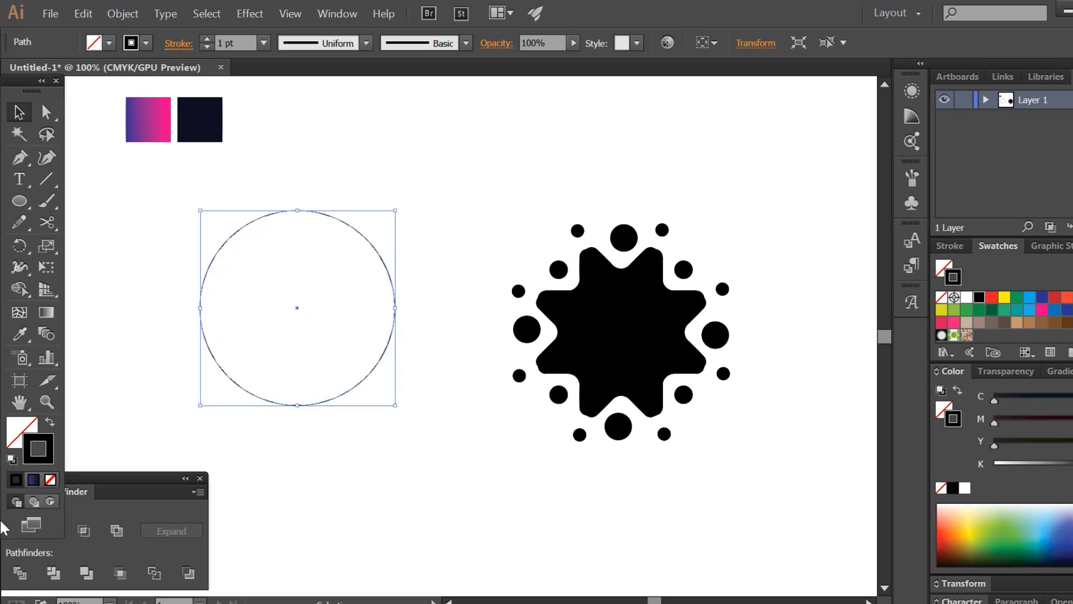
Step: Raise the circle's stroke weight to 74 pt
scroll(232, 44, up, 4)
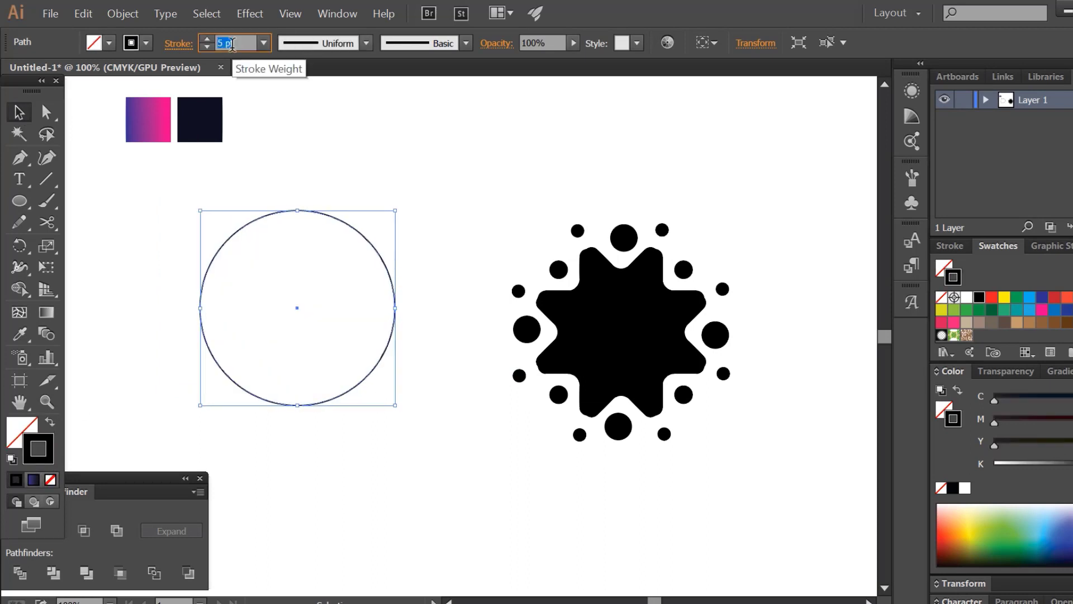
scroll(233, 45, up, 9)
scroll(232, 44, up, 9)
scroll(231, 42, up, 9)
scroll(231, 42, up, 9)
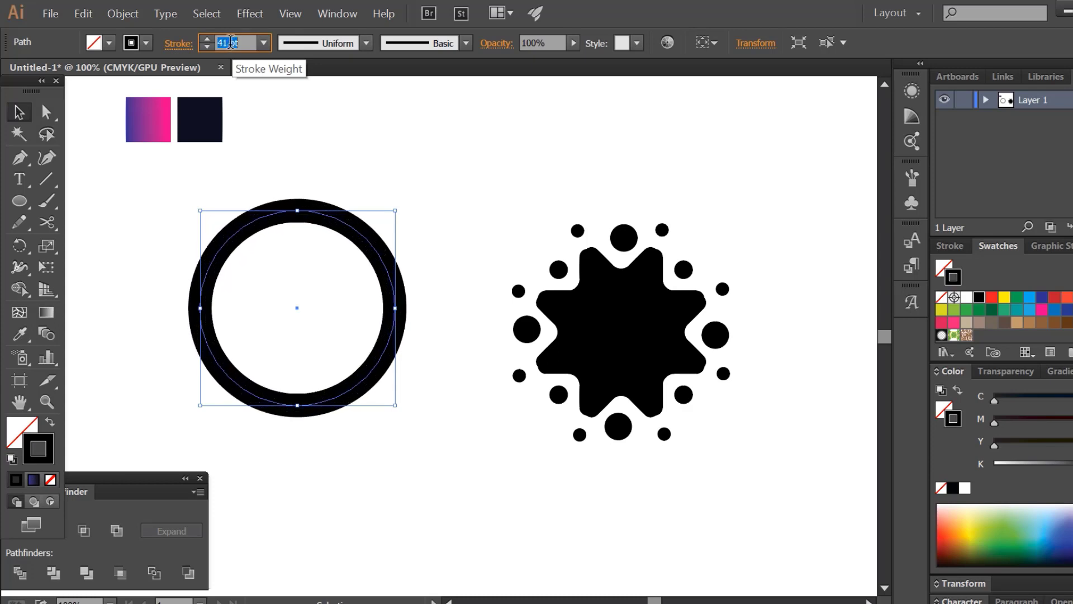
scroll(230, 41, up, 8)
scroll(230, 40, up, 8)
scroll(229, 39, up, 7)
scroll(229, 38, up, 8)
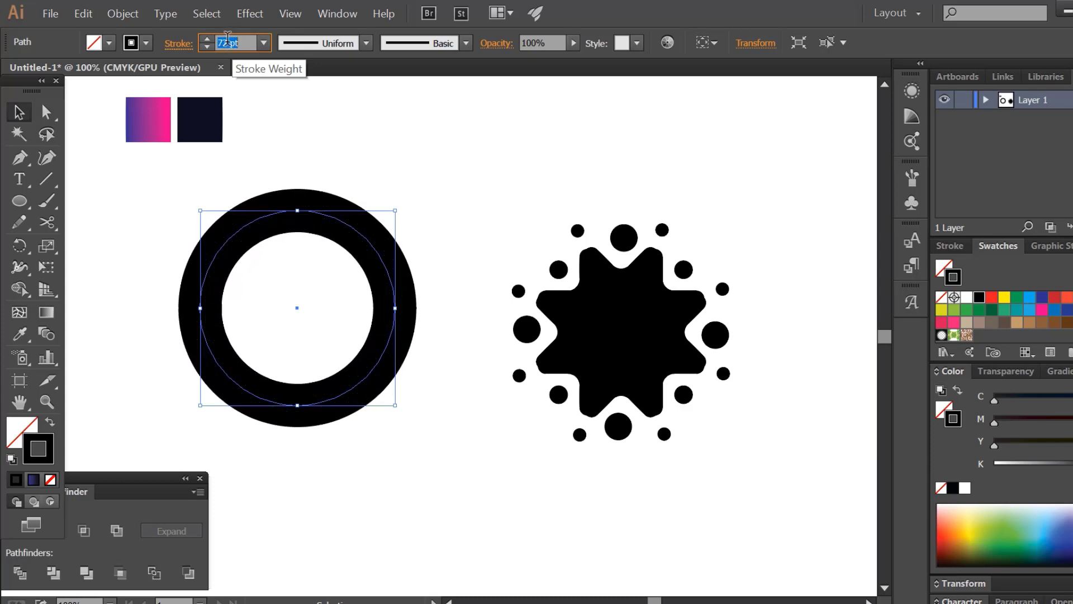
scroll(228, 38, up, 2)
click(19, 115)
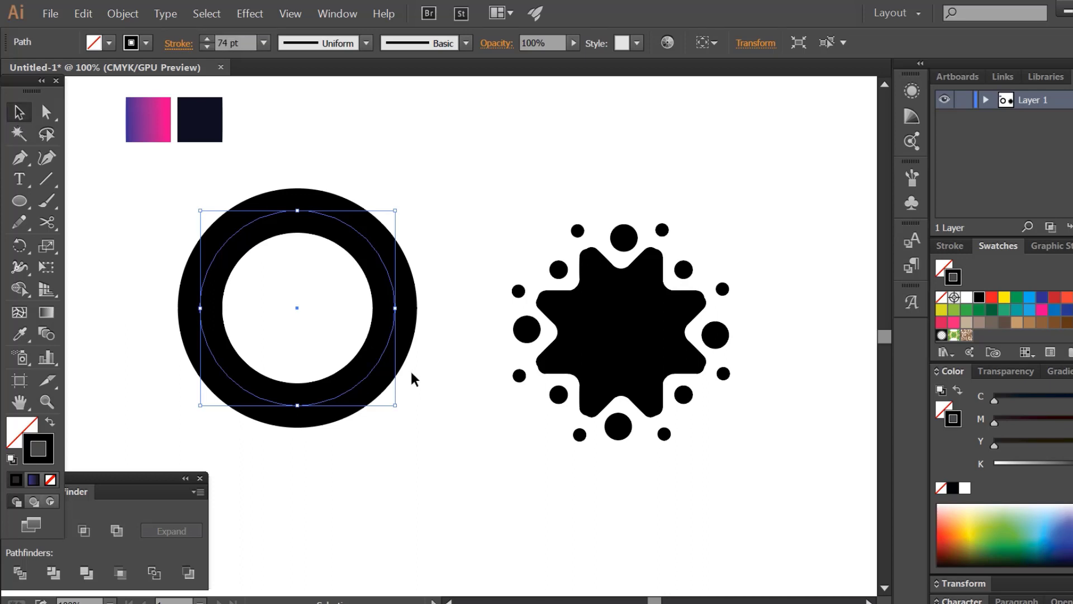
Step: Shrink the ring about its centre, thin its stroke to 36 pt, and enlarge it slightly
mouse_move(395, 407)
mouse_down()
mouse_move(322, 356)
mouse_move(387, 378)
mouse_up()
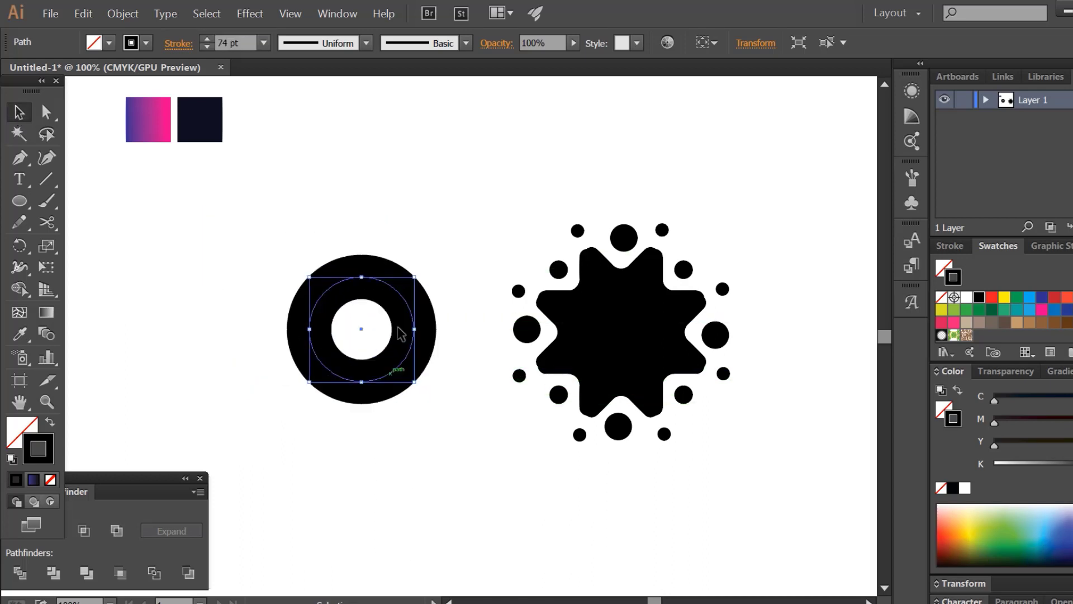
drag(417, 277, 376, 316)
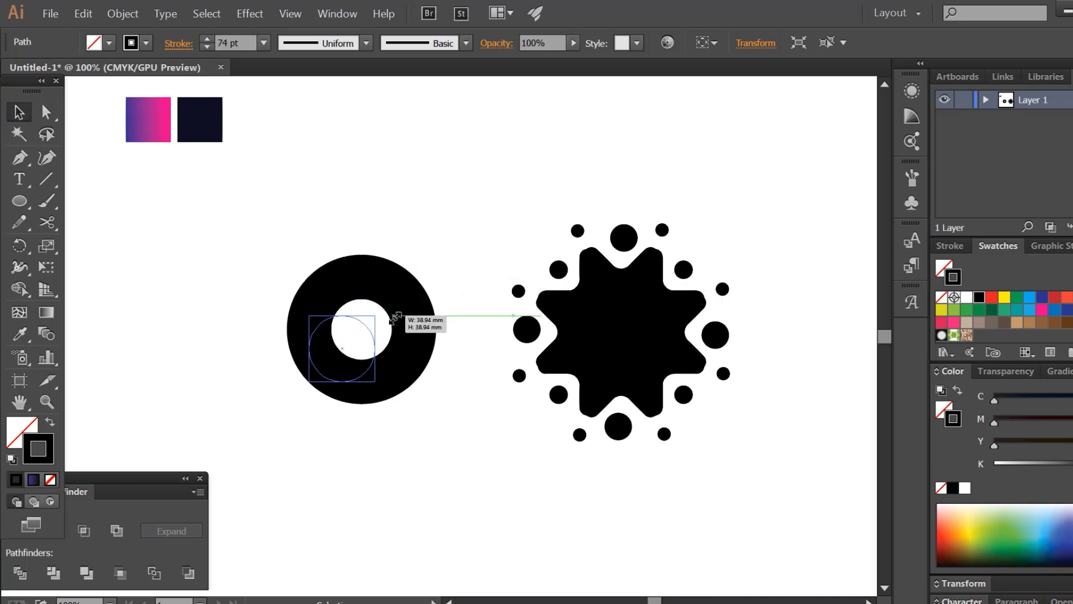
click(247, 42)
scroll(248, 43, down, 8)
scroll(247, 43, down, 8)
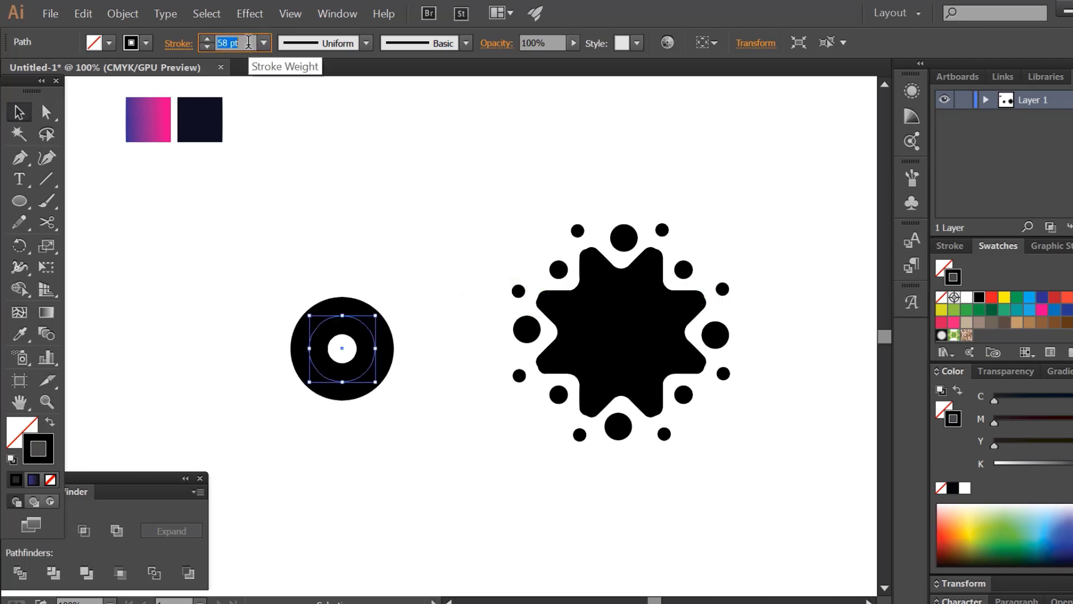
scroll(248, 42, down, 8)
scroll(248, 42, down, 7)
scroll(248, 42, down, 5)
scroll(248, 42, down, 4)
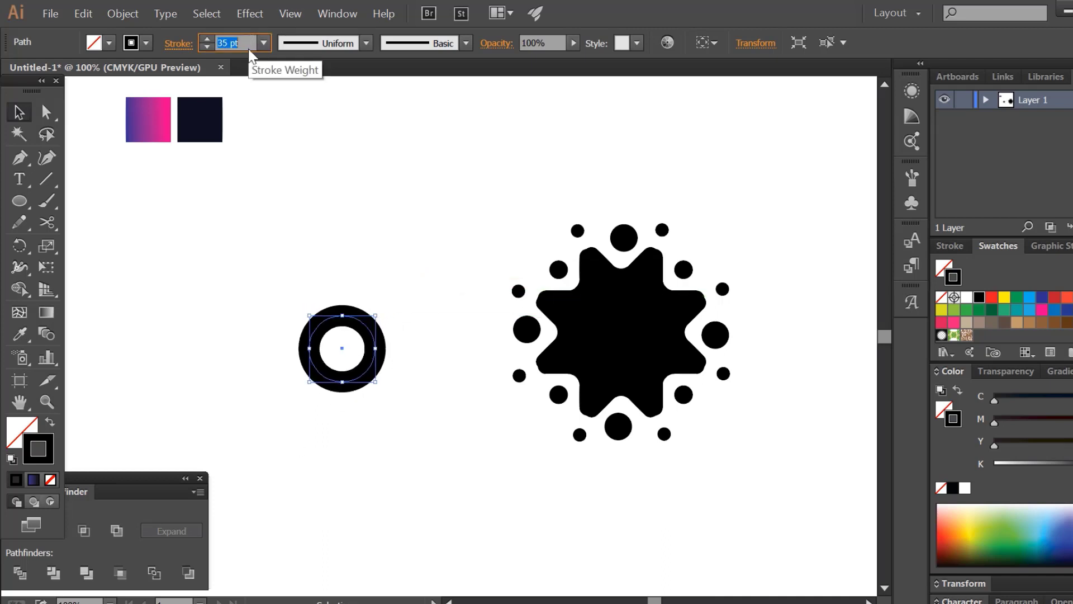
mouse_move(375, 383)
mouse_down()
mouse_move(395, 401)
mouse_move(370, 358)
mouse_up()
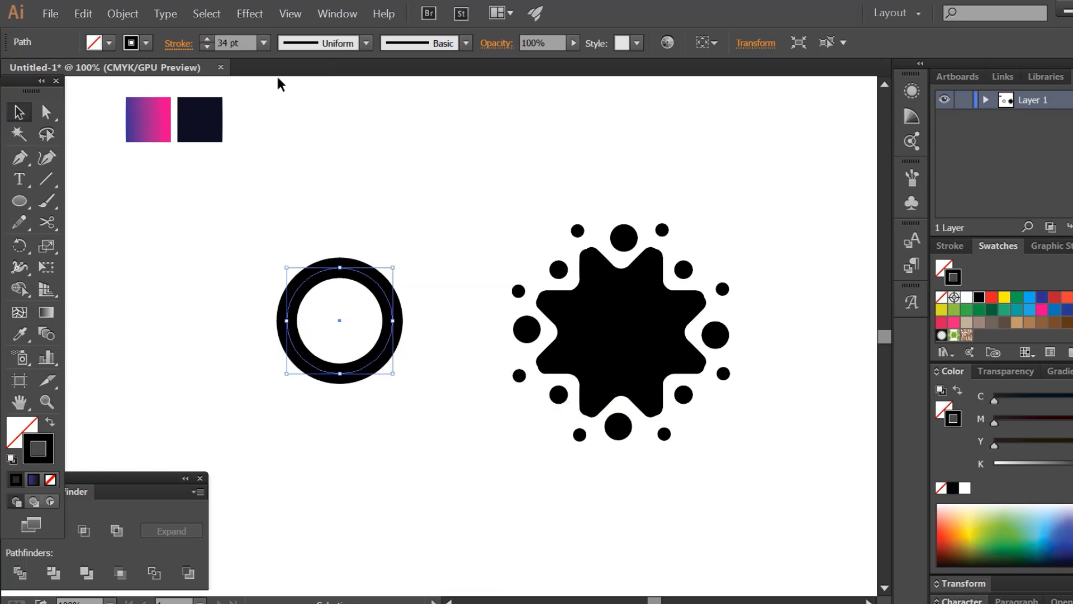
scroll(235, 41, up, 2)
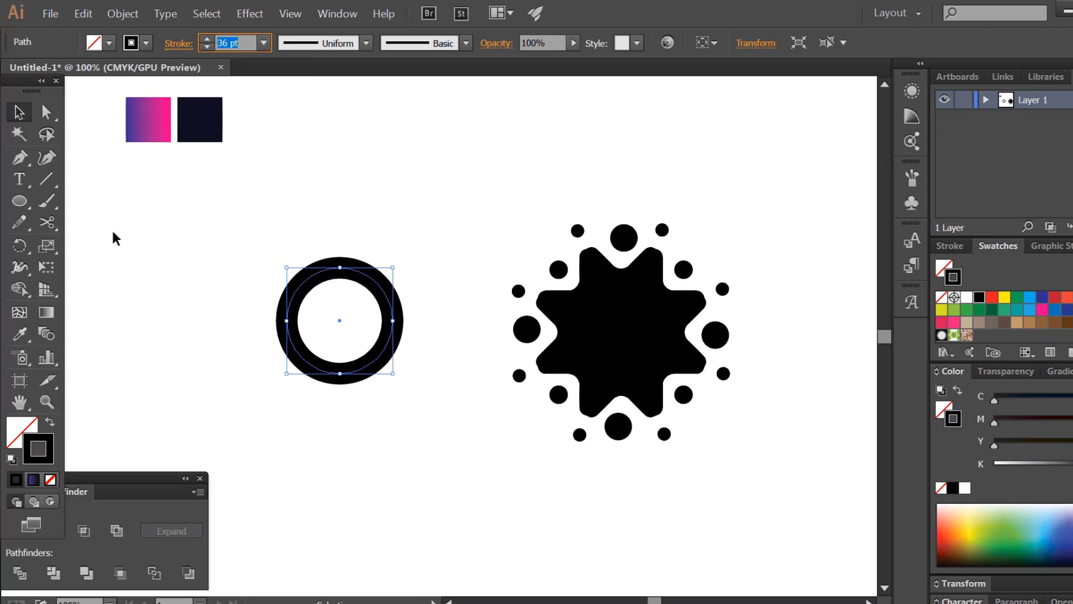
Step: Expand the ring's stroke into a filled shape with a black fill
click(123, 13)
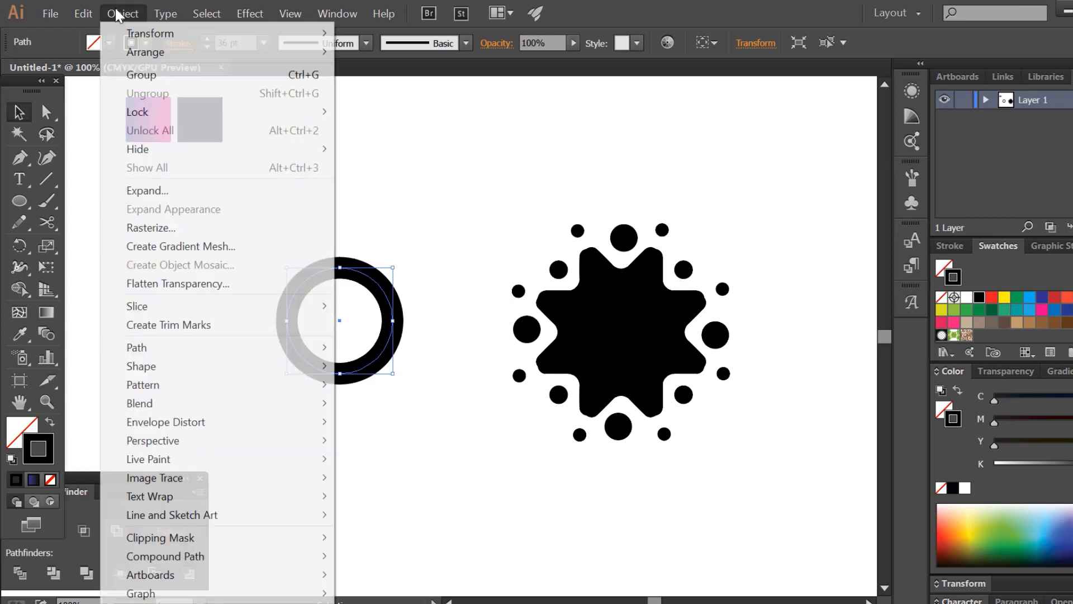
click(147, 191)
click(505, 412)
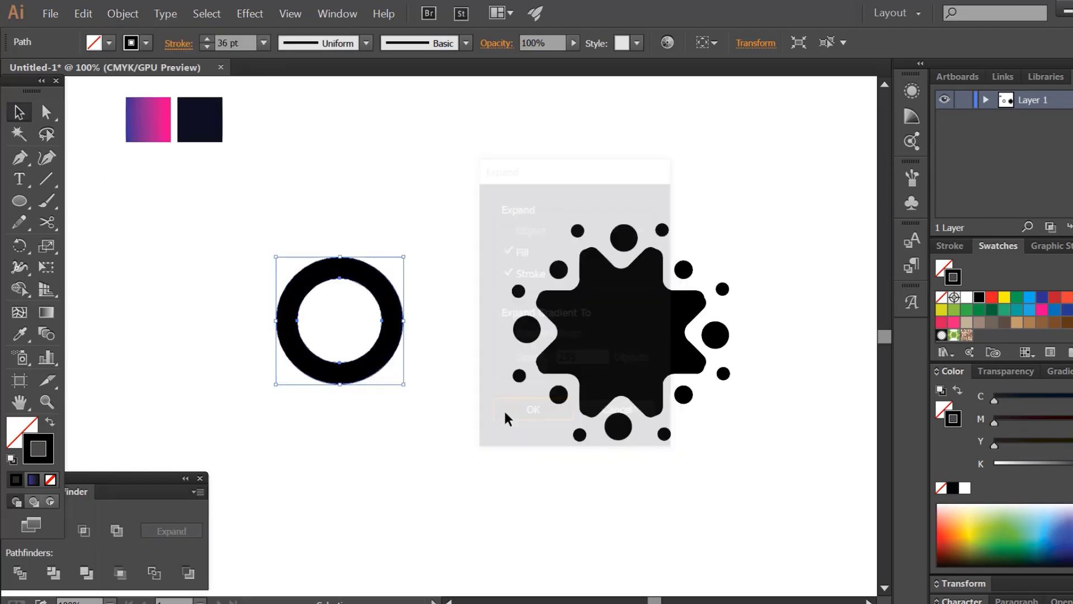
click(29, 435)
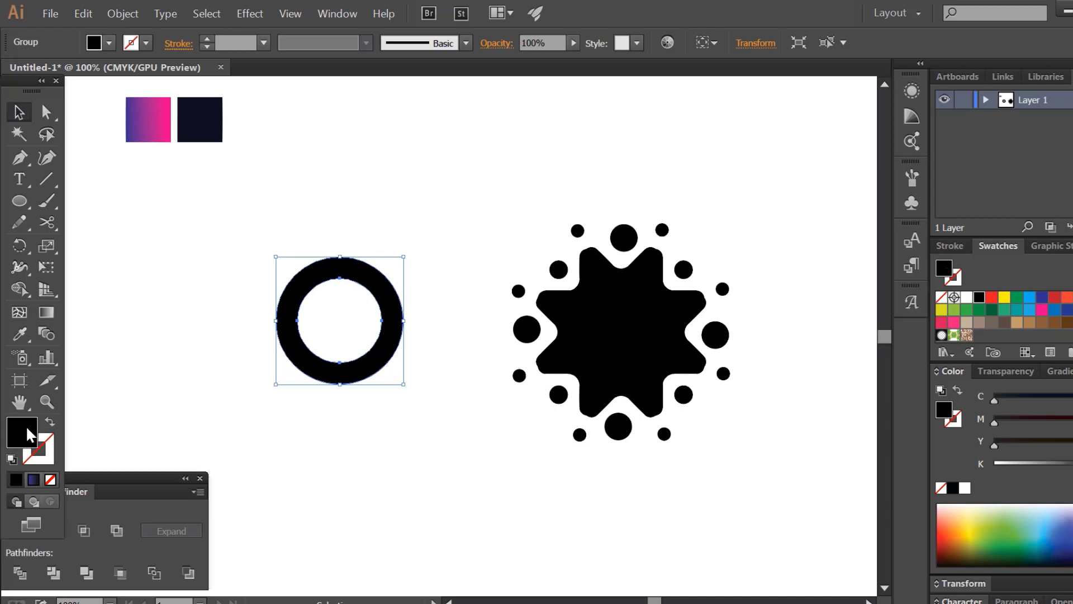
Step: Create a 3-point star triangle, rotate it to point left, and place it on the ring's right edge
drag(16, 199, 73, 284)
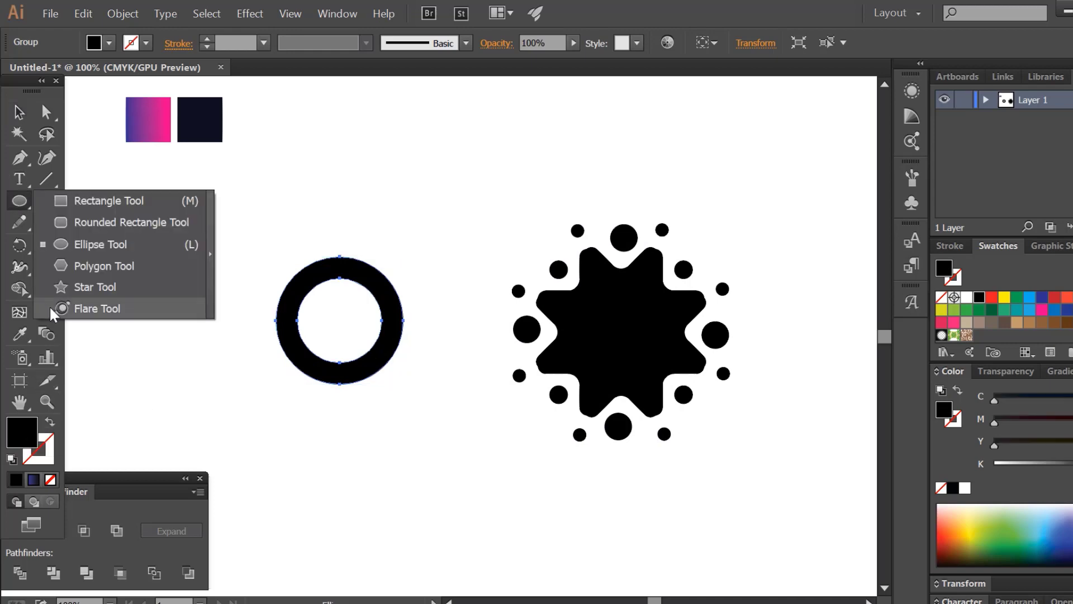
click(384, 224)
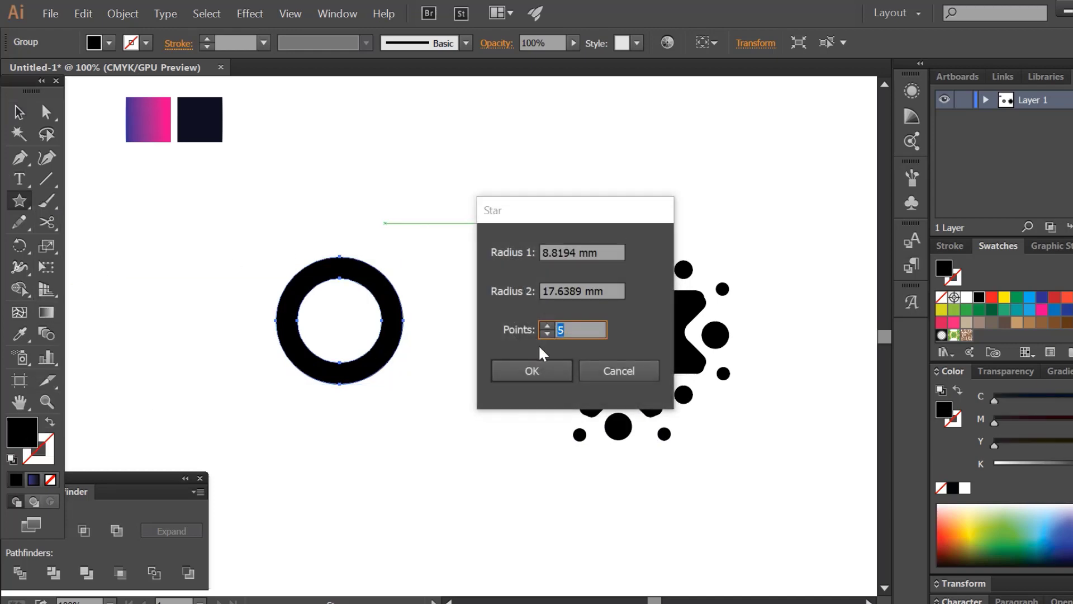
click(548, 333)
click(545, 370)
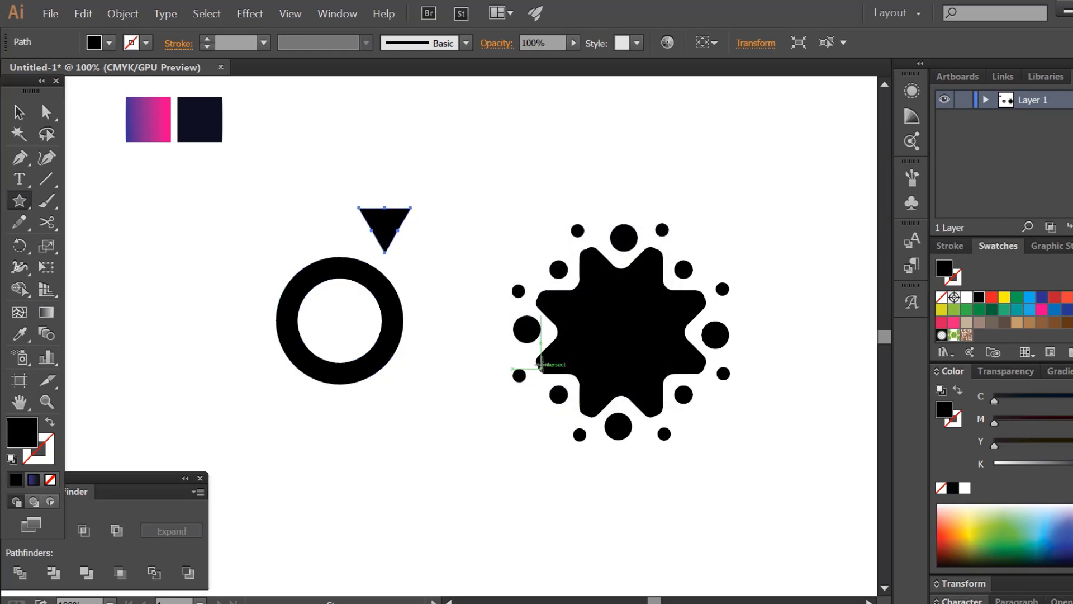
click(19, 112)
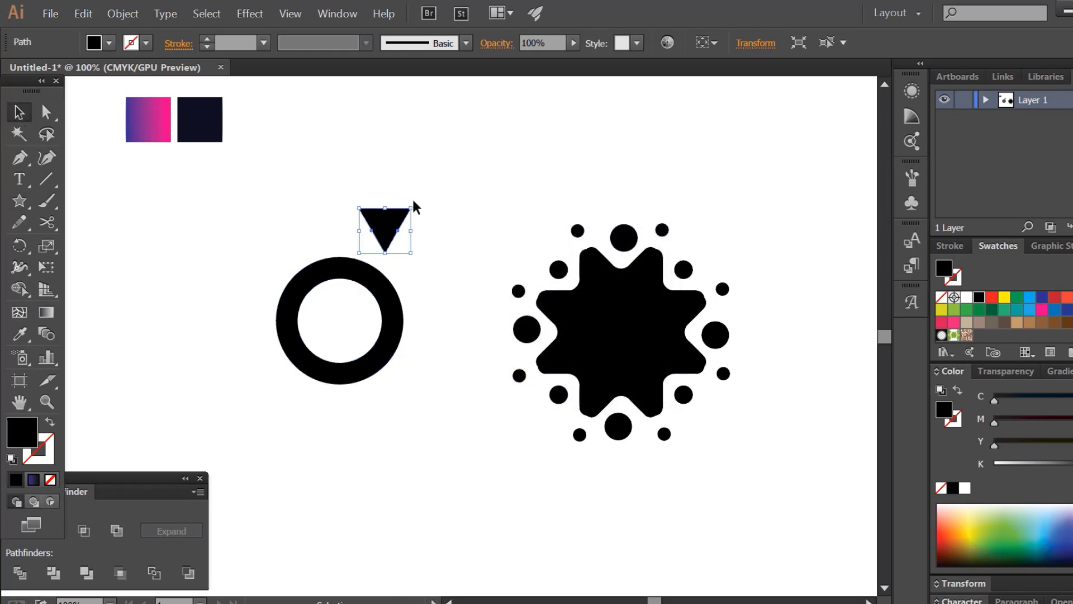
drag(417, 219, 436, 307)
click(438, 308)
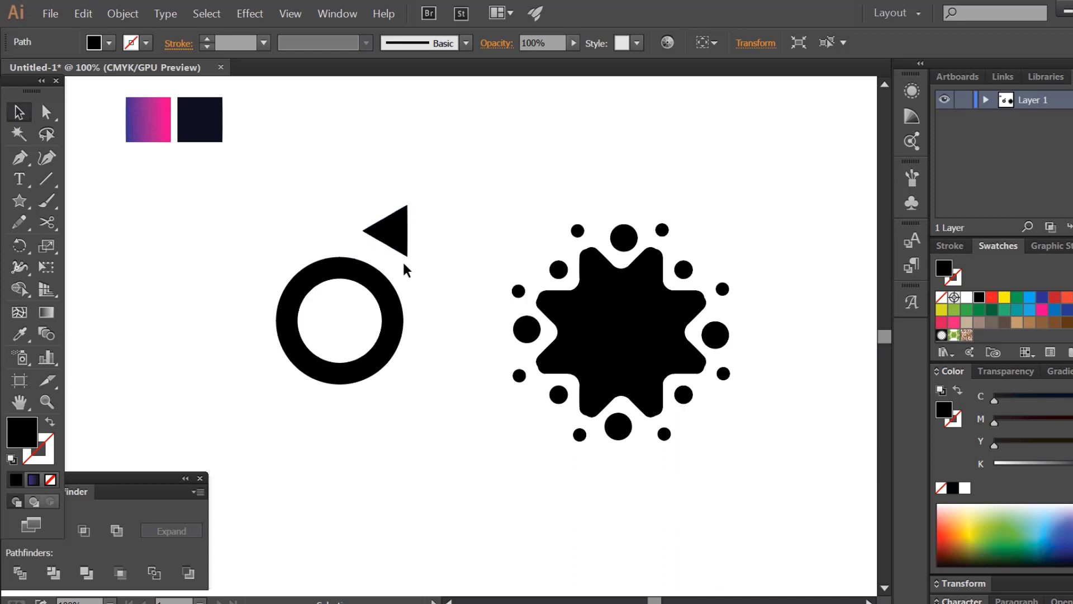
mouse_move(400, 237)
mouse_down()
mouse_move(400, 335)
mouse_move(415, 332)
mouse_move(313, 346)
mouse_up()
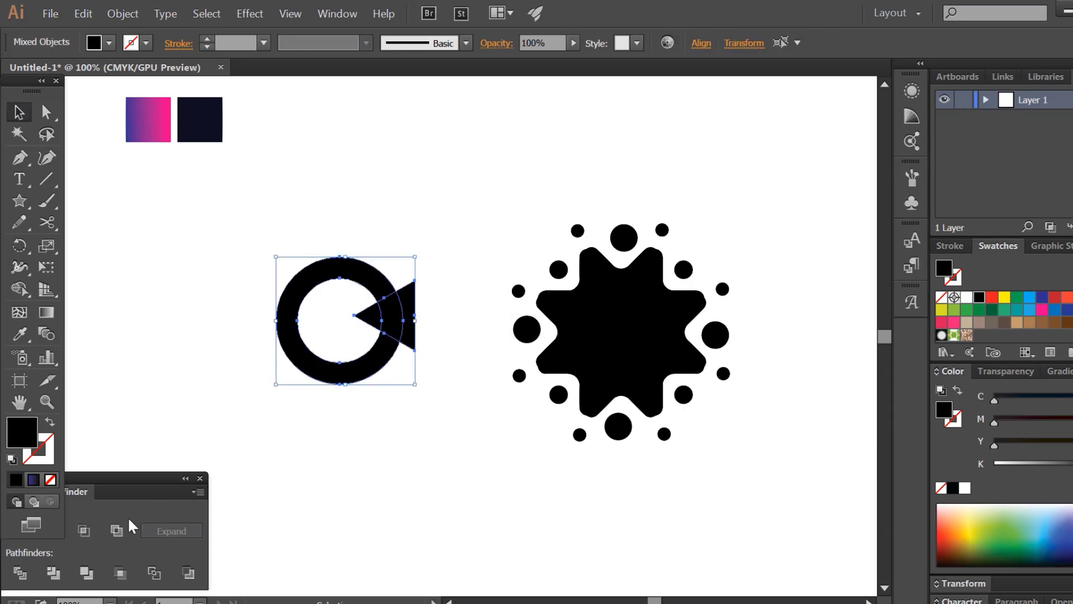
Step: Align the triangle to the ring's vertical centre, subtract it with Minus Front, and move the C onto the star
click(25, 491)
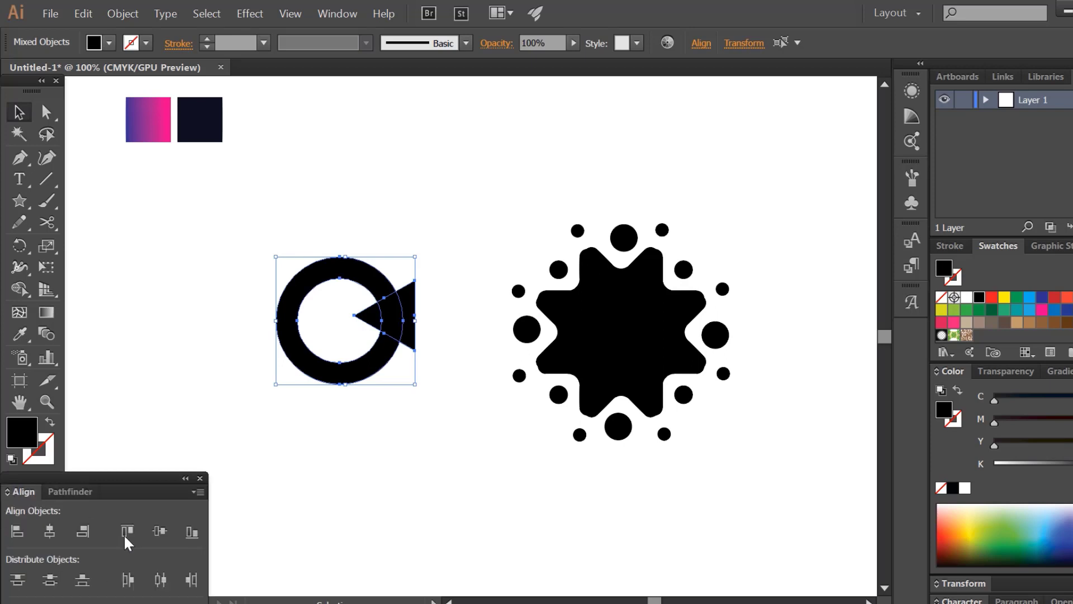
click(160, 531)
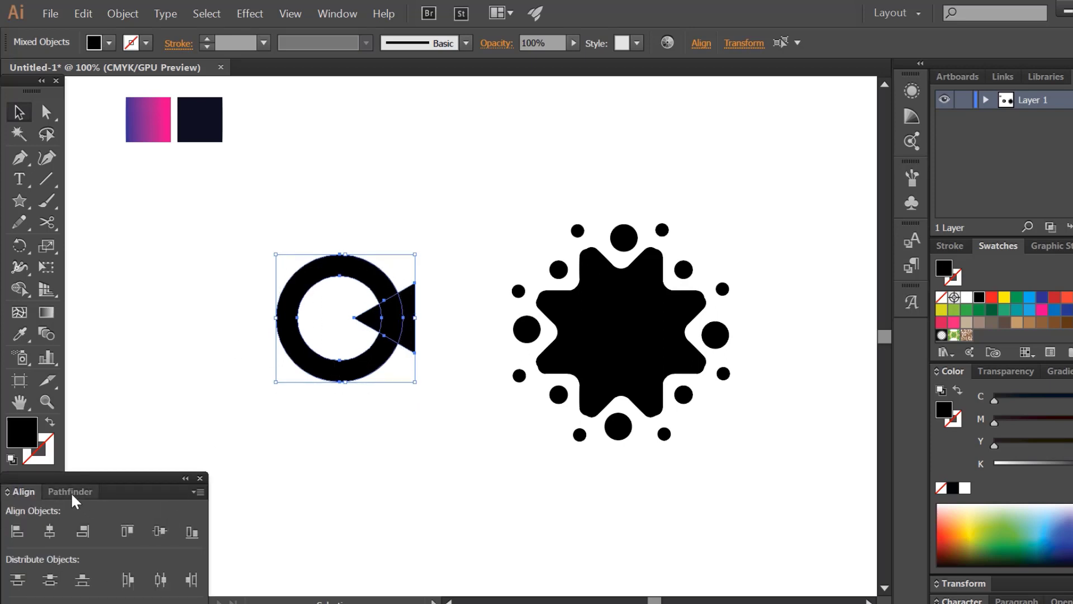
click(70, 491)
click(49, 530)
click(364, 451)
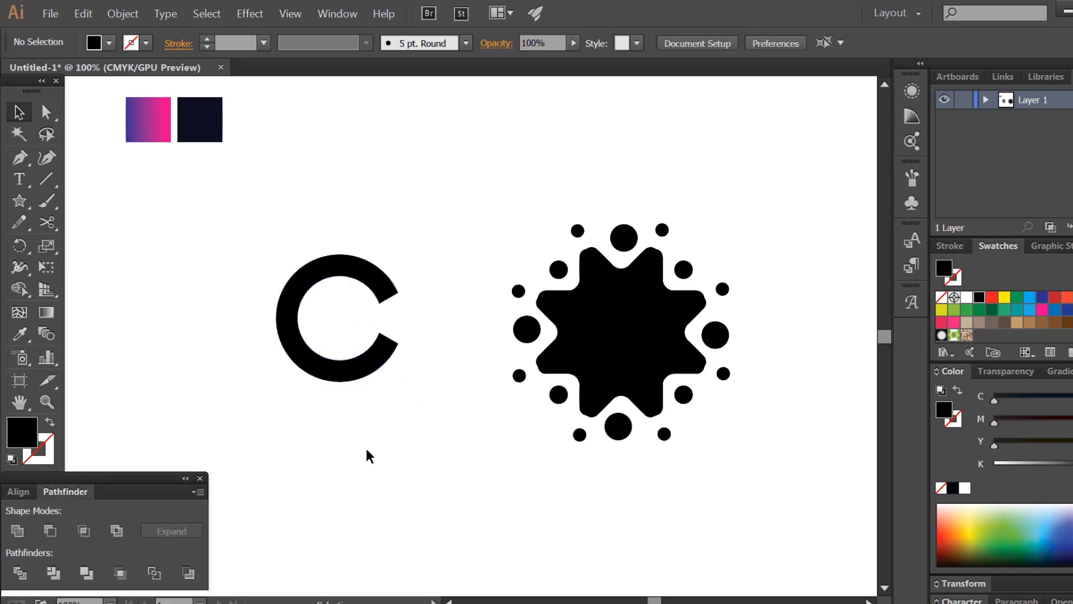
mouse_move(353, 376)
mouse_down()
mouse_move(575, 400)
mouse_move(668, 382)
mouse_up()
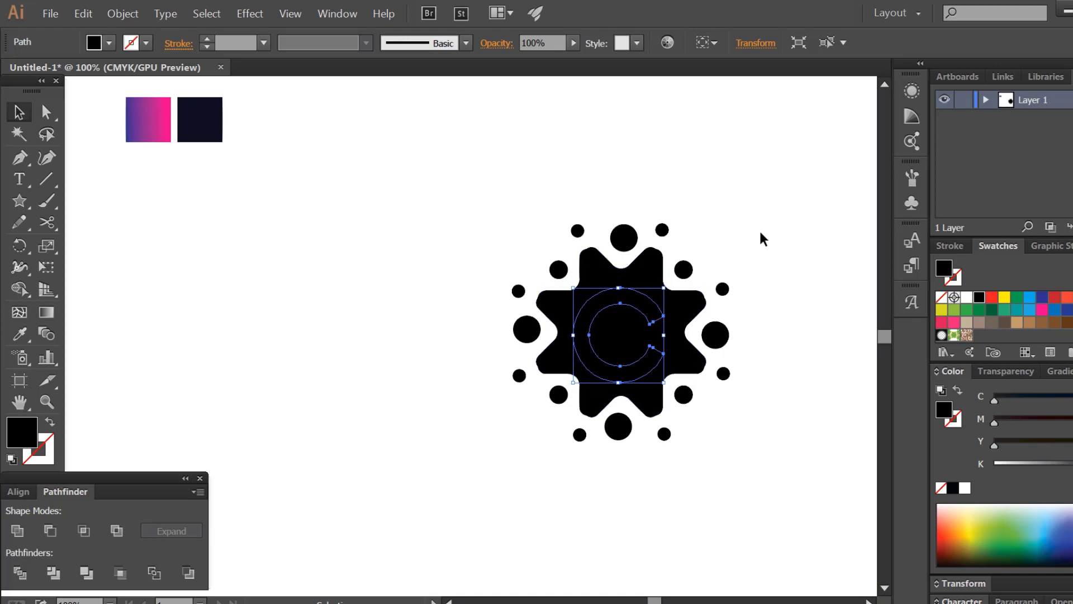
Step: Centre the C horizontally and vertically on the star and dots, then move the emblem up-left
drag(760, 240, 484, 447)
click(17, 491)
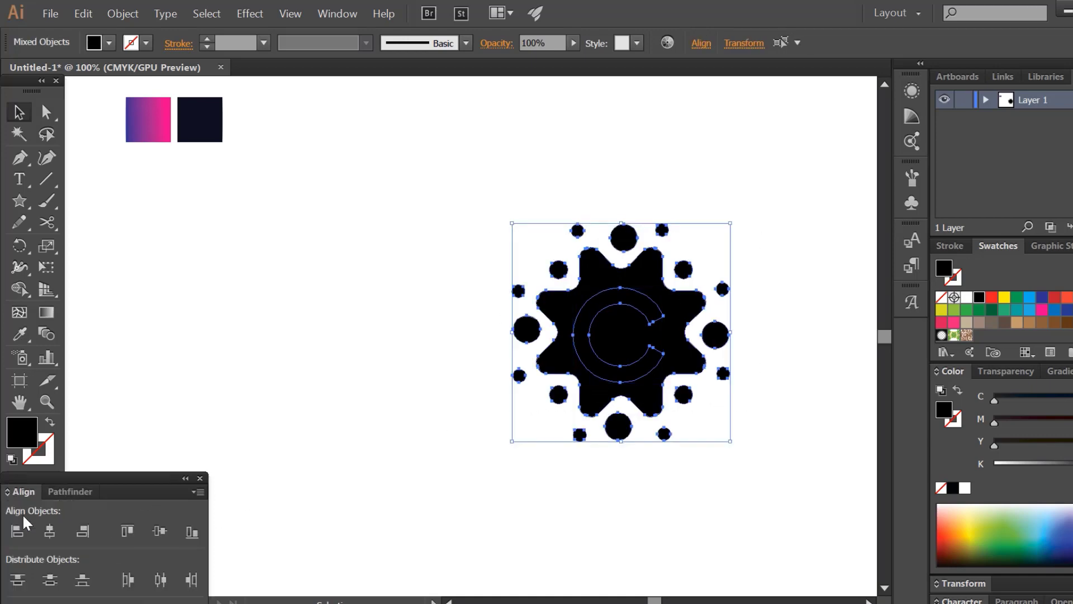
click(49, 534)
click(158, 531)
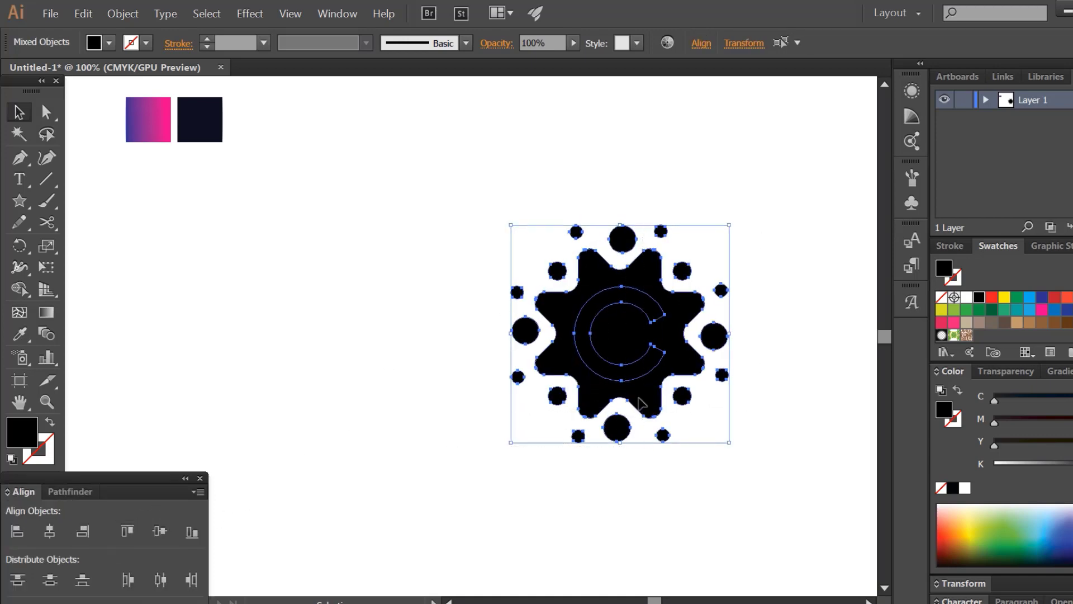
drag(576, 380, 456, 327)
Step: Fill the C with white and group all the emblem parts
key(ctrl+shift+a)
click(510, 325)
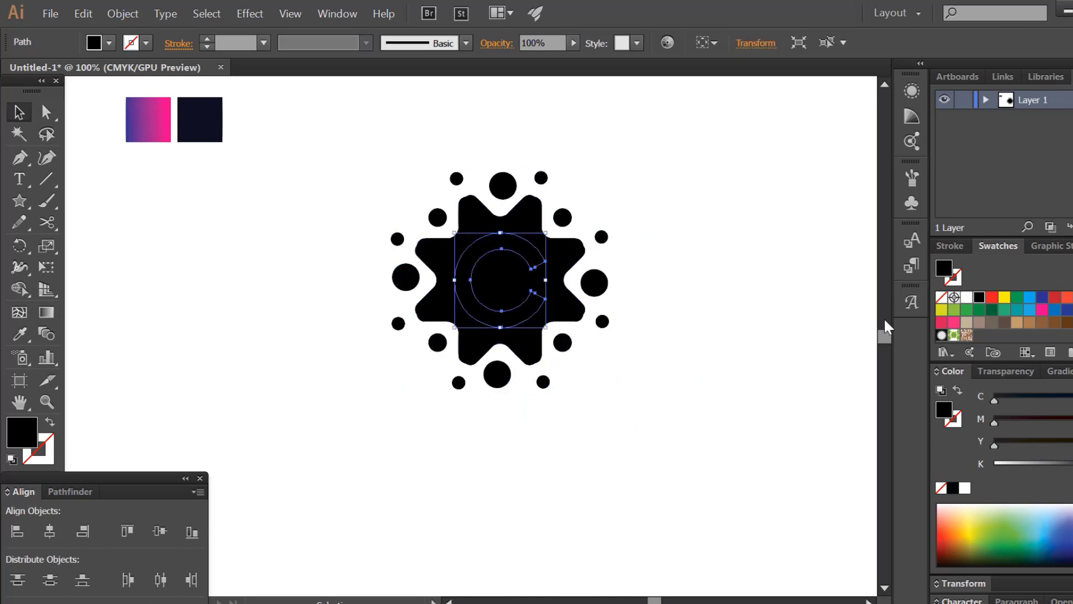
click(971, 297)
click(731, 416)
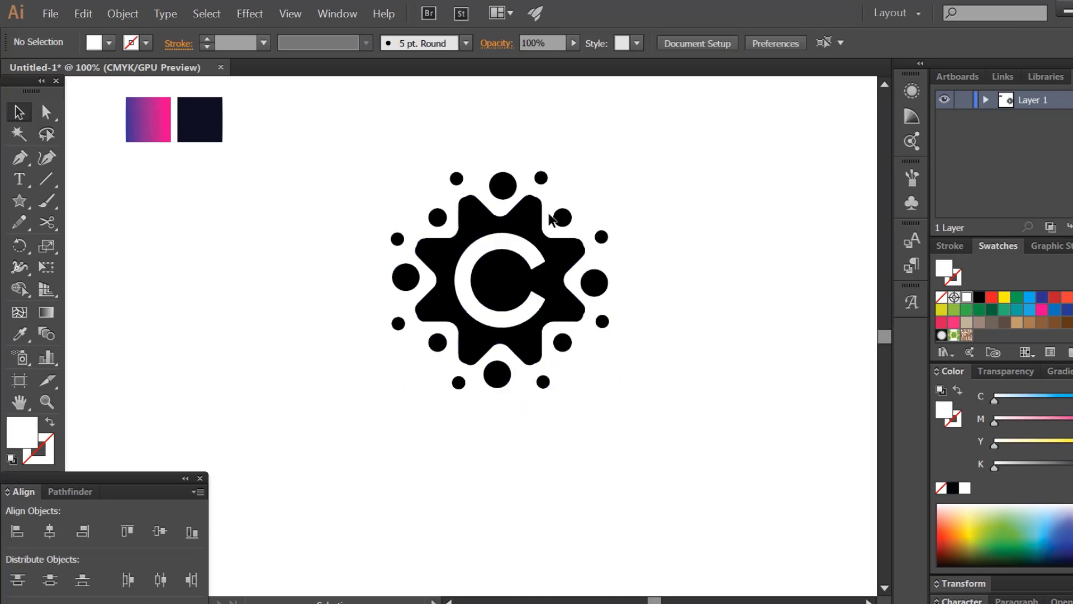
drag(367, 129, 707, 471)
right_click(529, 243)
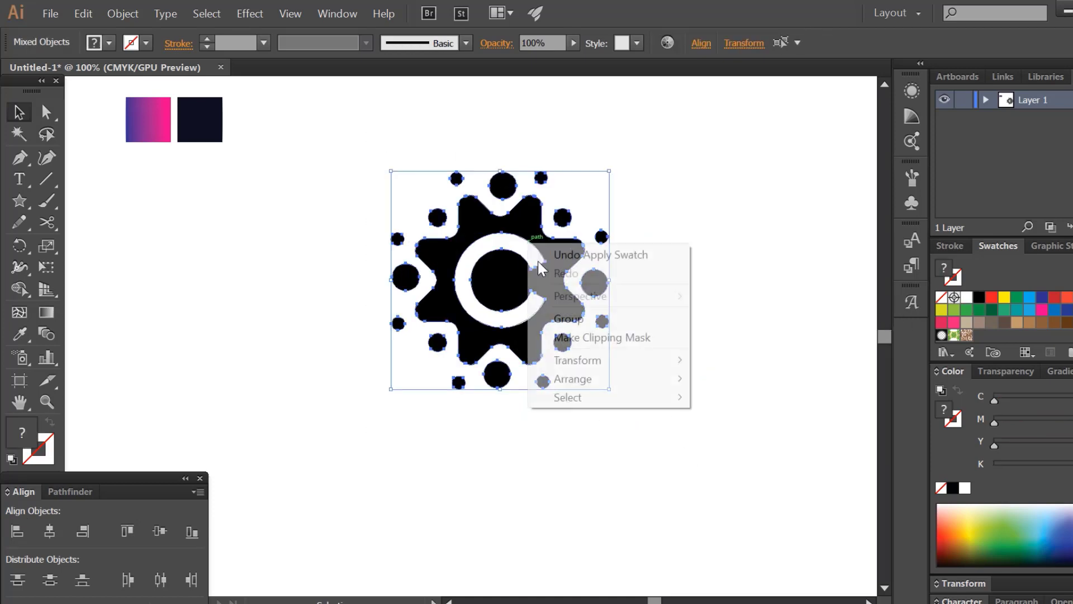
click(568, 319)
drag(575, 347, 586, 372)
click(628, 451)
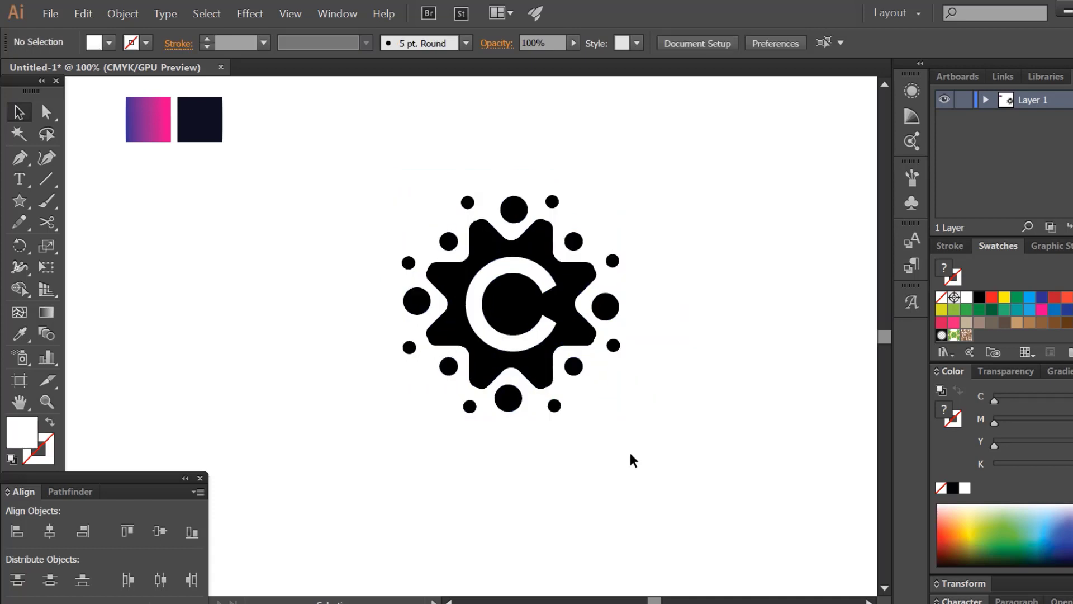
Step: Move the colour squares aside, centre the emblem group on the artboard, and enlarge it
key(ctrl+minus)
key(ctrl+minus)
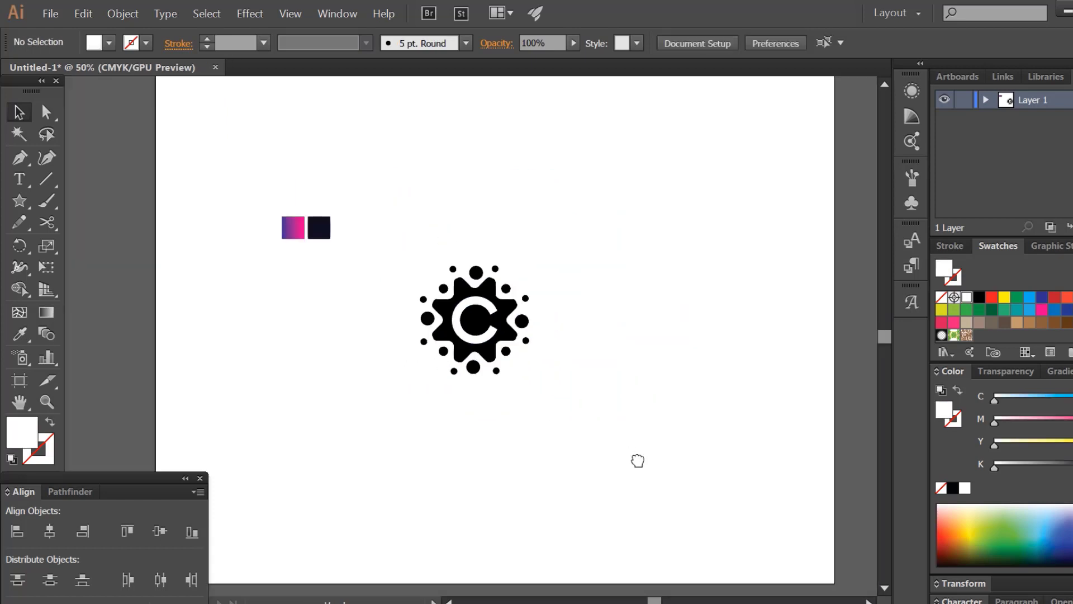
key(ctrl+minus)
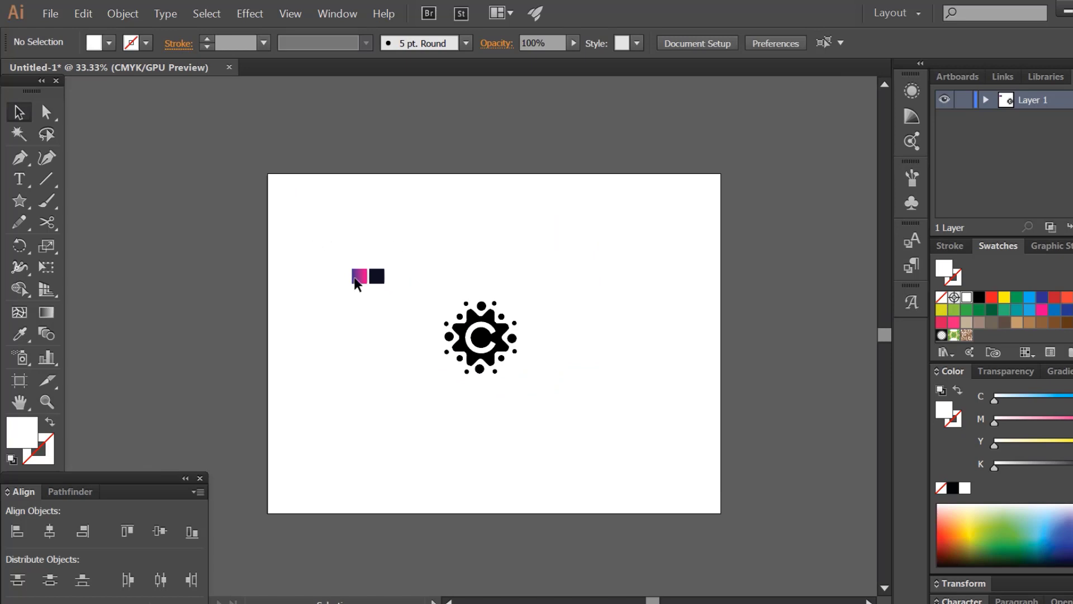
drag(354, 277, 322, 206)
drag(416, 288, 564, 418)
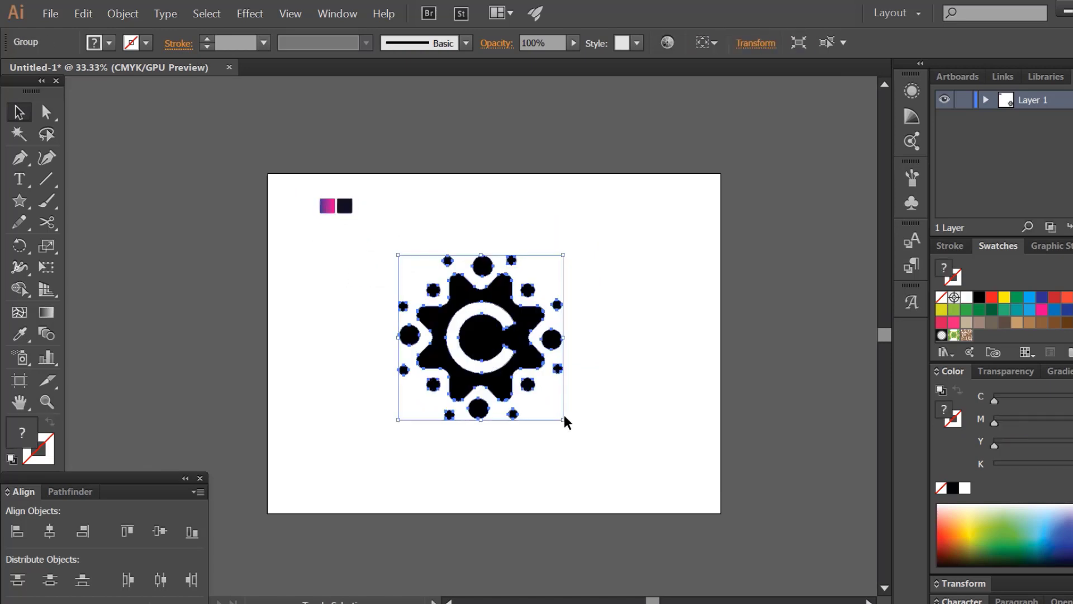
click(713, 43)
click(733, 103)
click(767, 42)
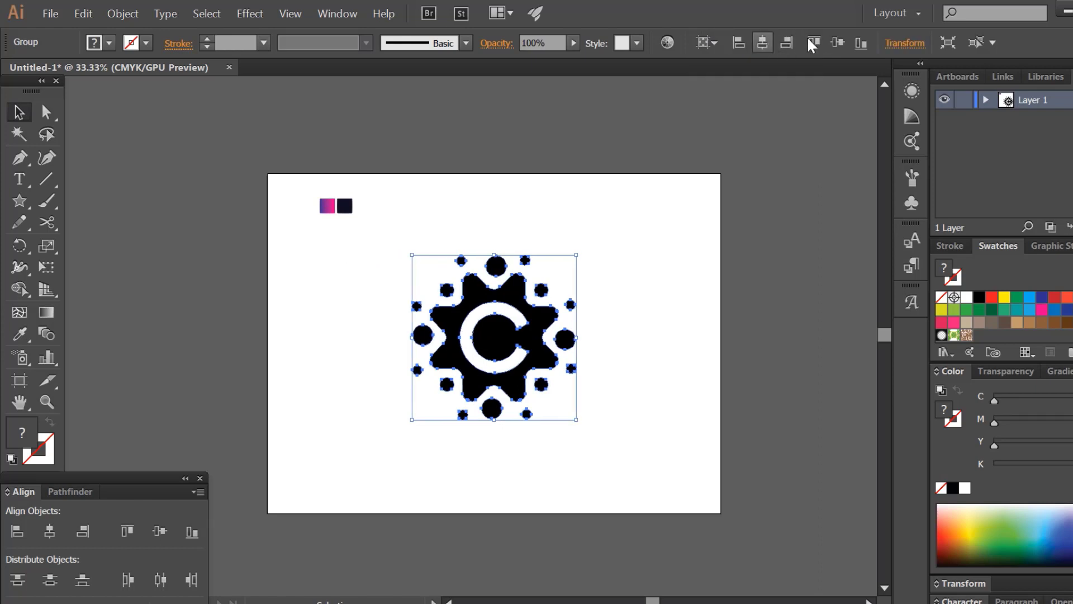
click(837, 43)
drag(577, 429, 598, 446)
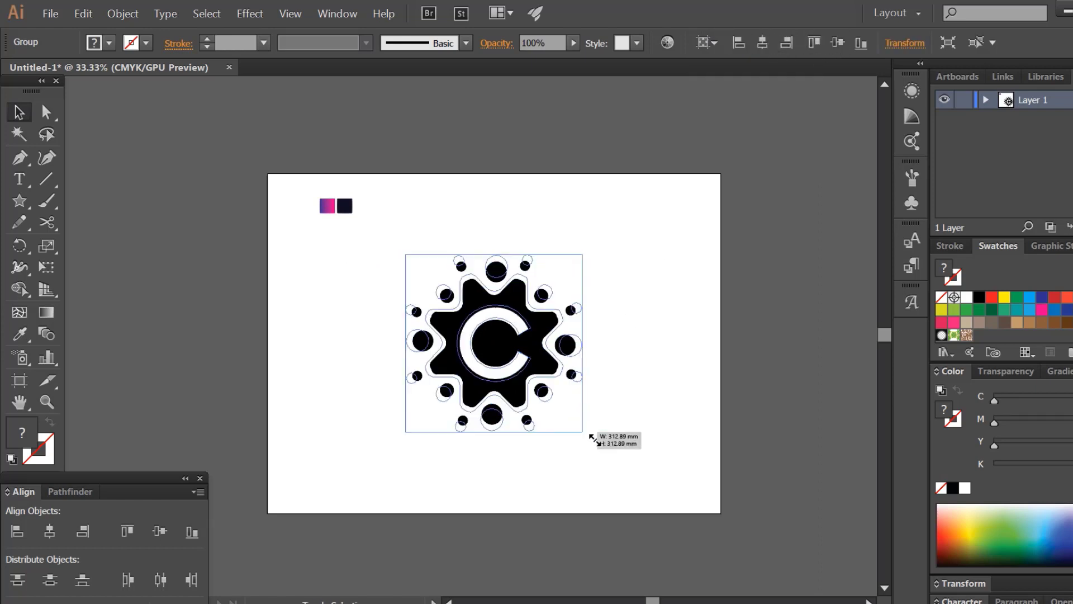
Step: Draw a tall rectangle down the artboard's right side filled with the dark navy colour
click(285, 226)
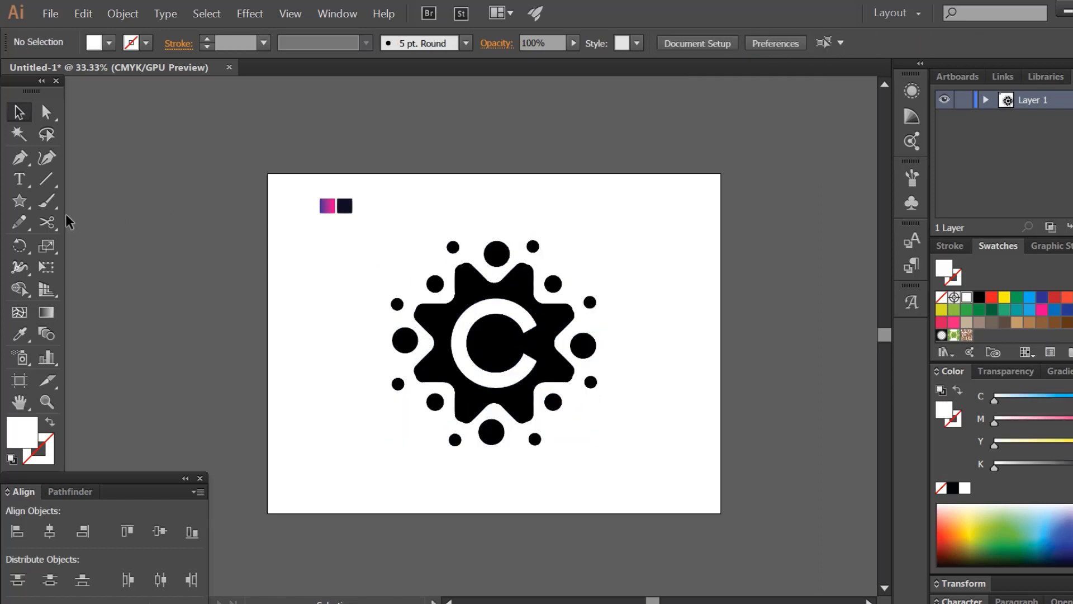
drag(22, 200, 60, 198)
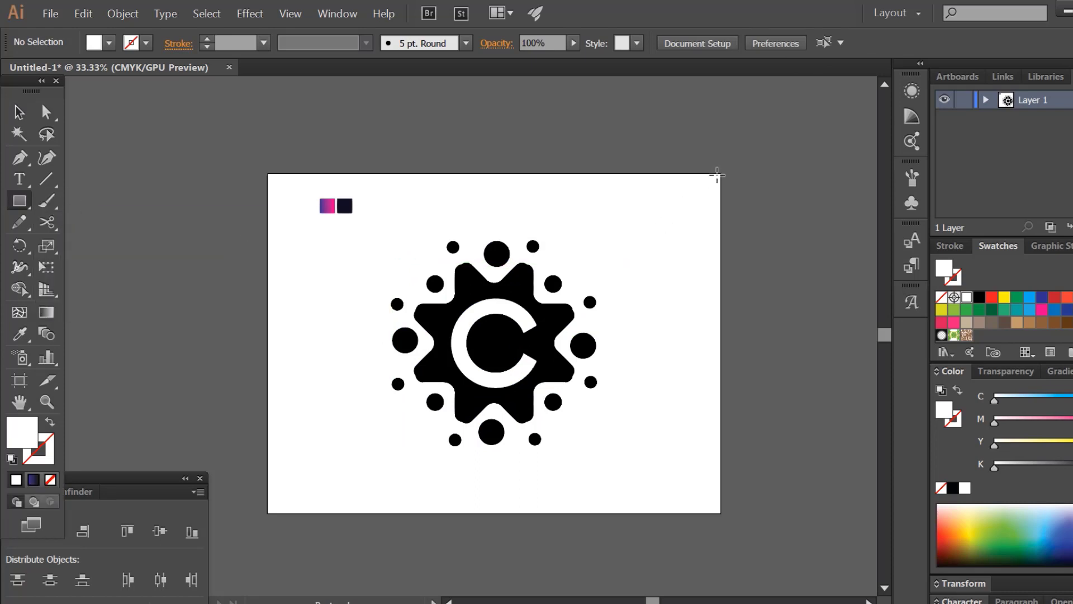
mouse_move(721, 174)
mouse_down()
mouse_move(596, 495)
mouse_move(638, 513)
mouse_up()
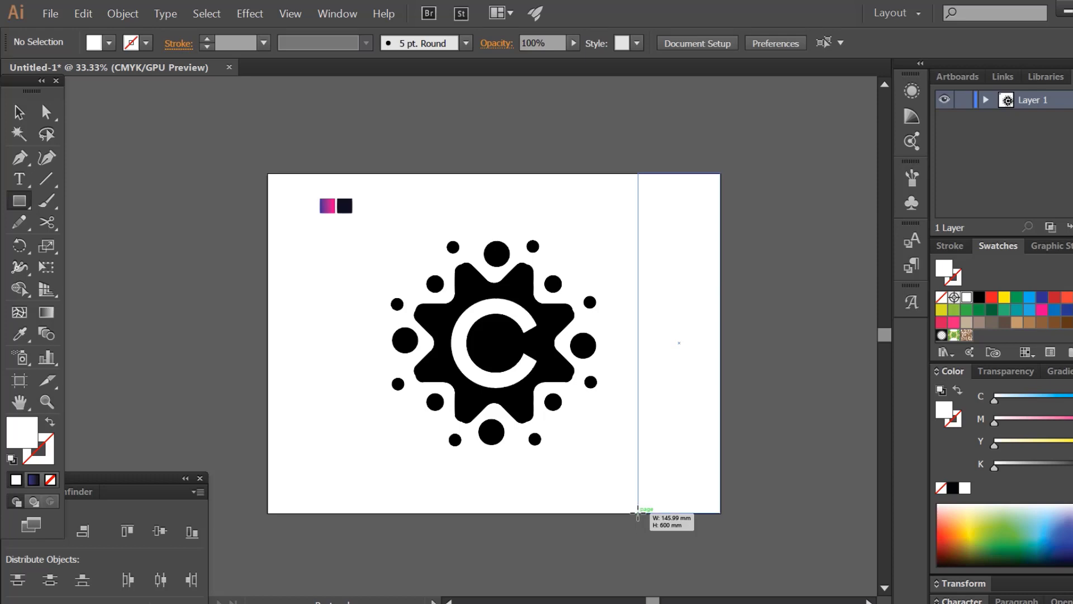
click(24, 333)
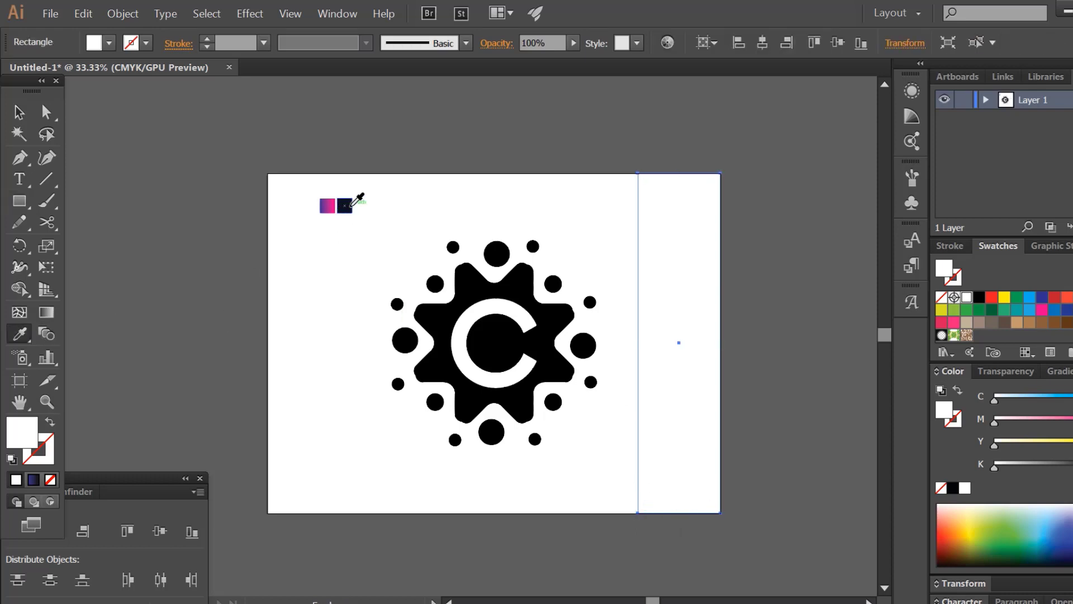
click(351, 206)
Step: Try sampling the pink-purple gradient onto the emblem group, then revert it to black
click(18, 111)
click(134, 337)
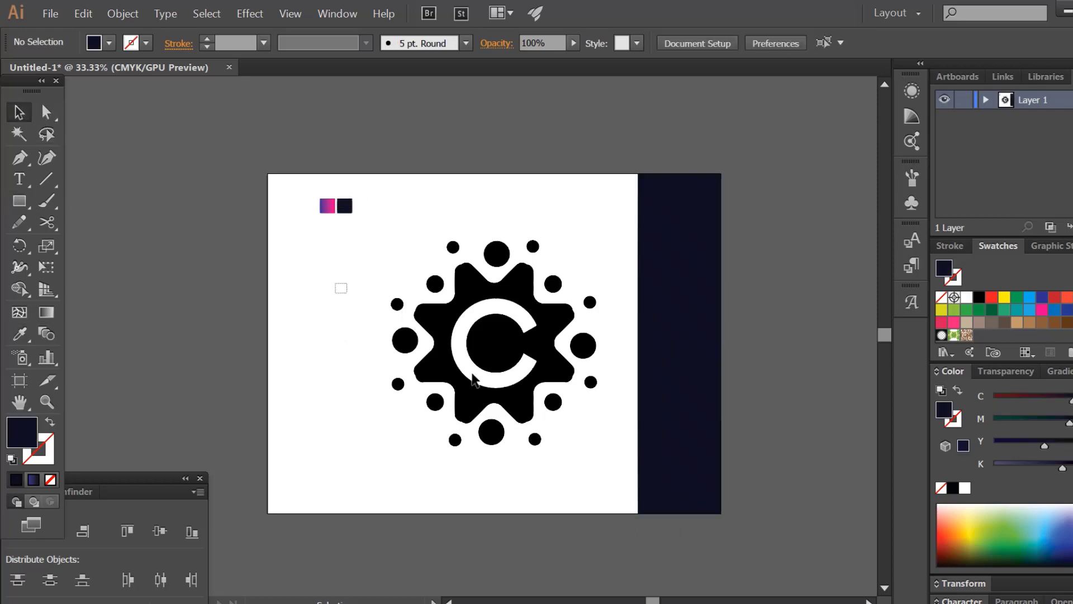
click(523, 408)
click(250, 316)
click(428, 315)
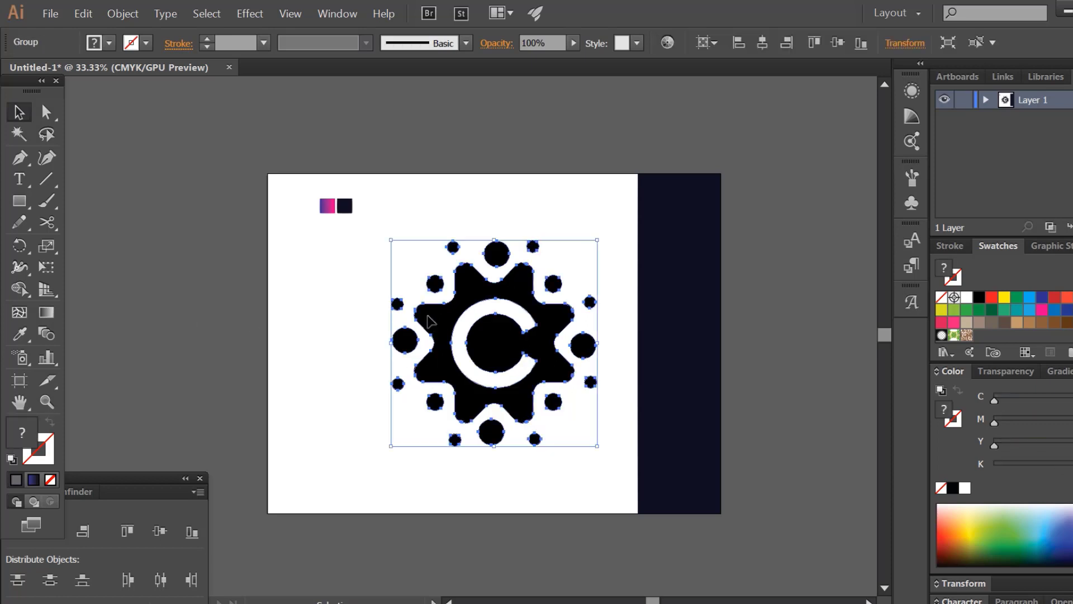
click(19, 333)
click(329, 204)
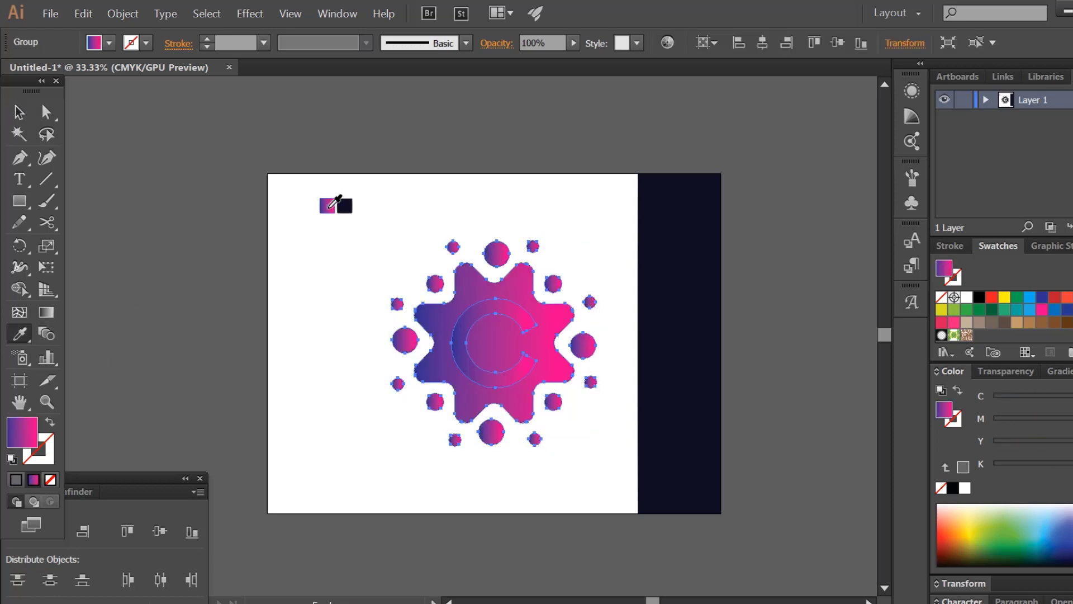
click(344, 205)
Step: Ungroup the emblem and apply the pink-purple gradient to it
click(19, 112)
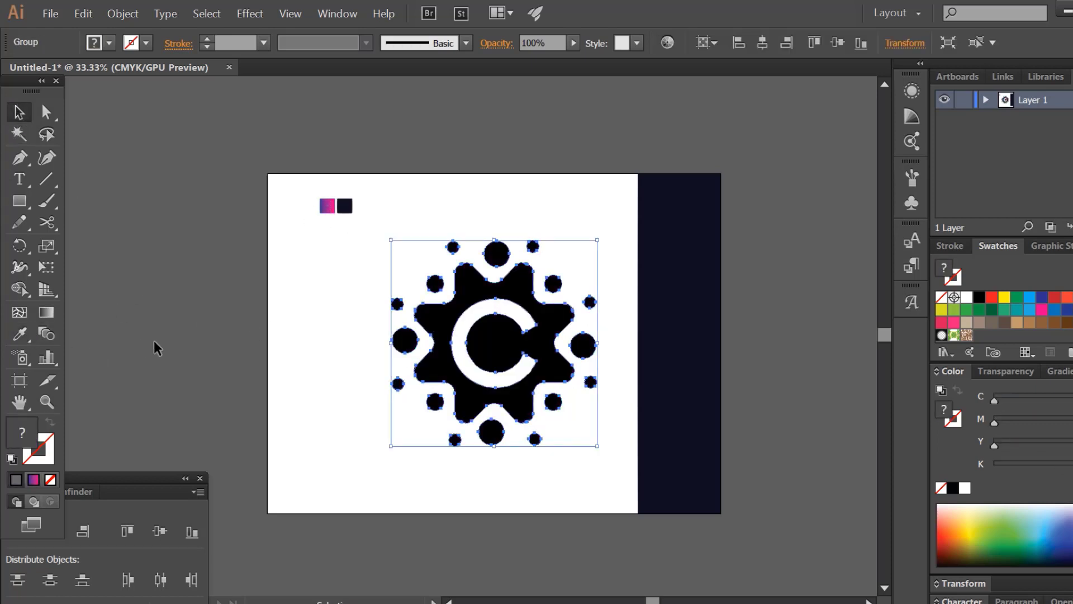
click(268, 327)
click(497, 303)
right_click(499, 285)
click(536, 382)
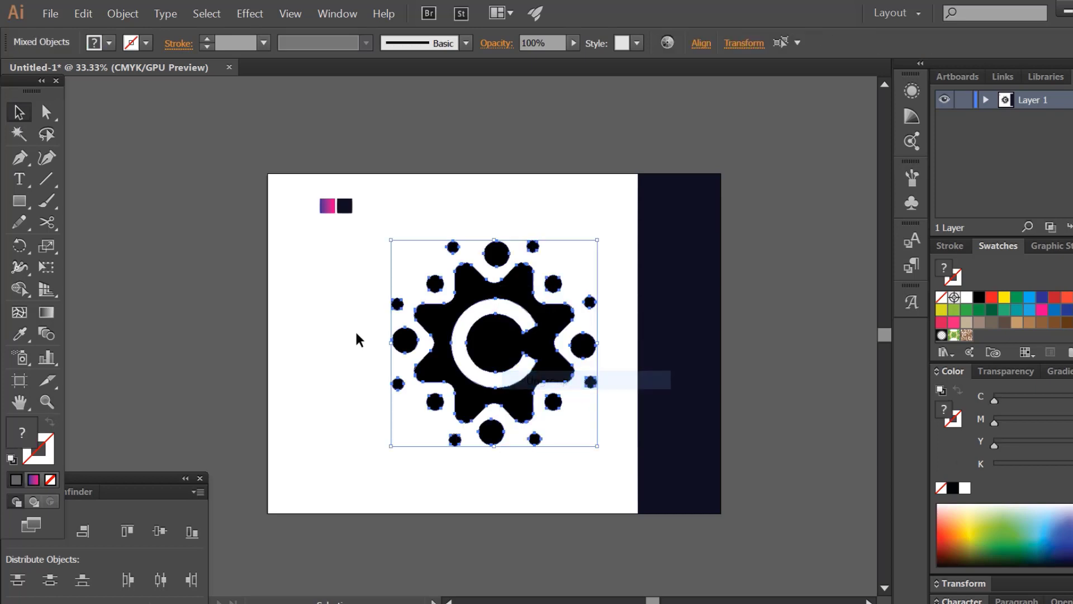
click(354, 330)
click(428, 317)
click(17, 335)
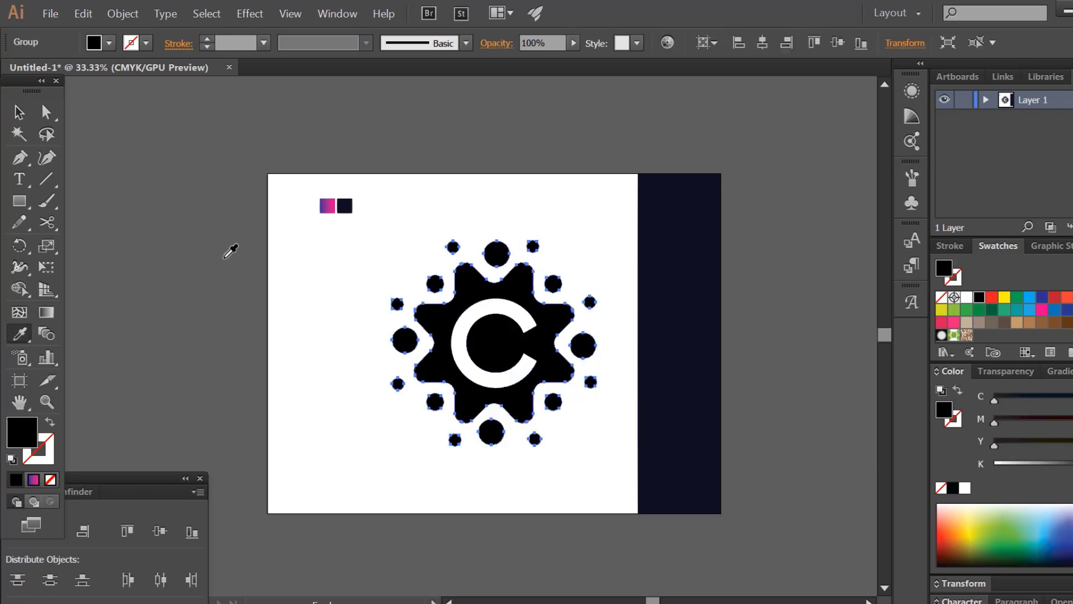
click(334, 207)
Step: Regroup the emblem parts and delete the two colour sample squares
click(19, 112)
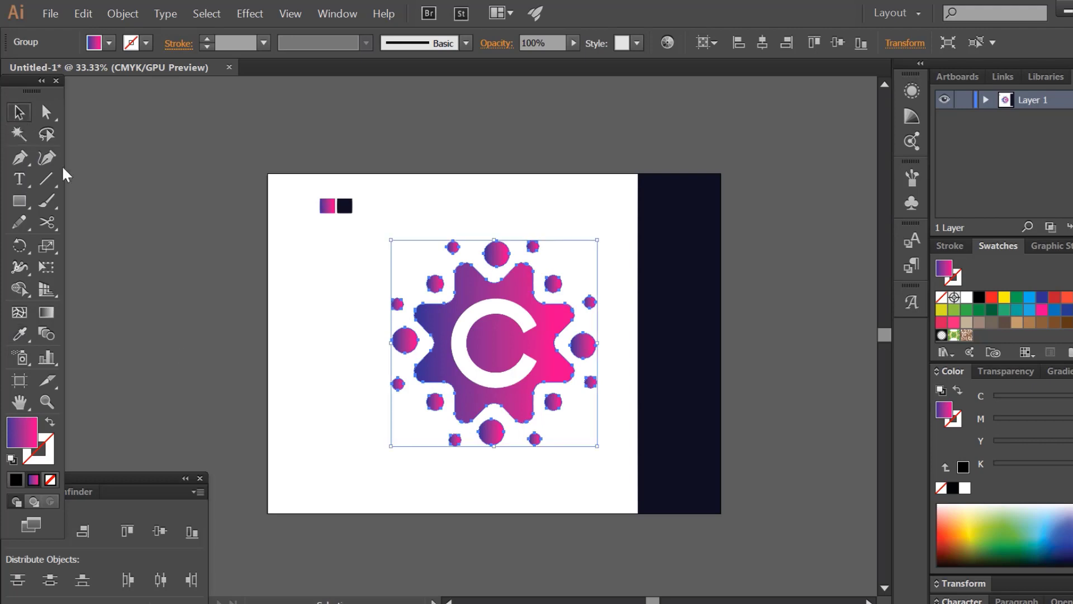
click(369, 293)
drag(533, 430, 585, 423)
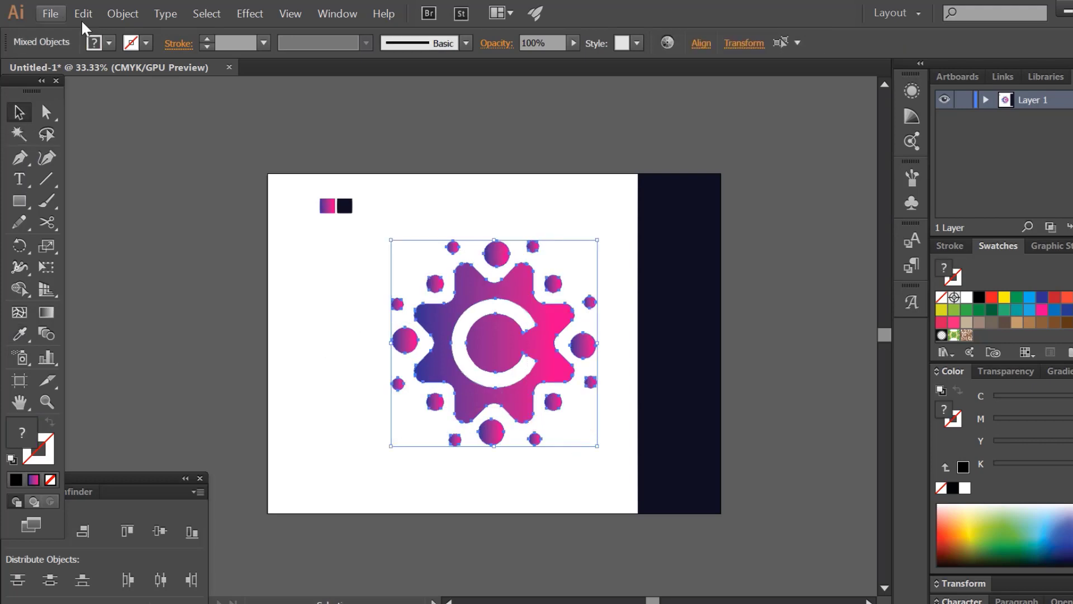
click(114, 17)
click(132, 77)
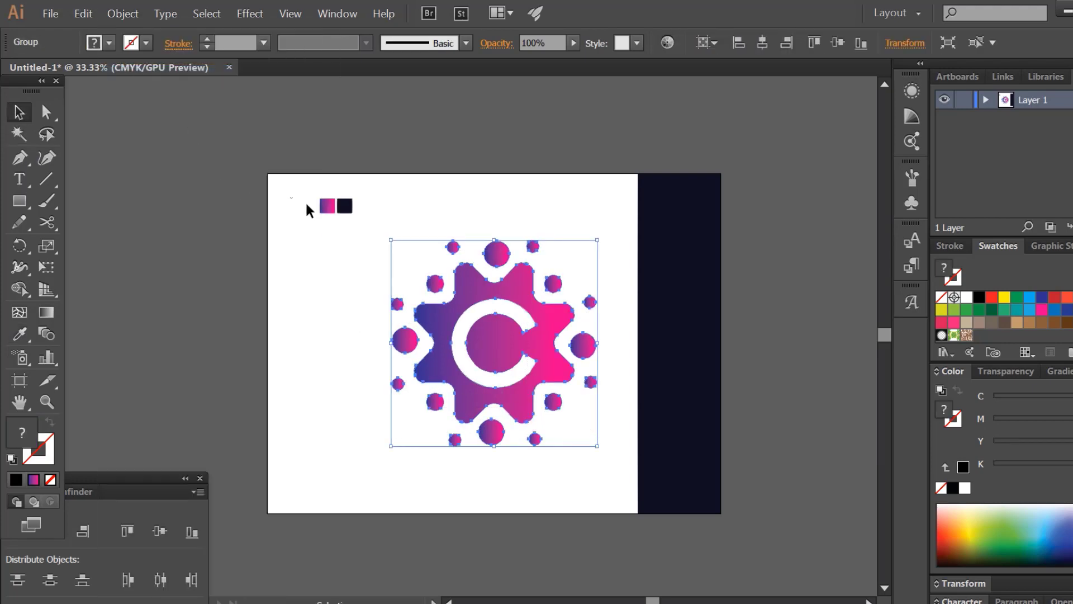
drag(305, 200, 344, 213)
key(Delete)
click(642, 358)
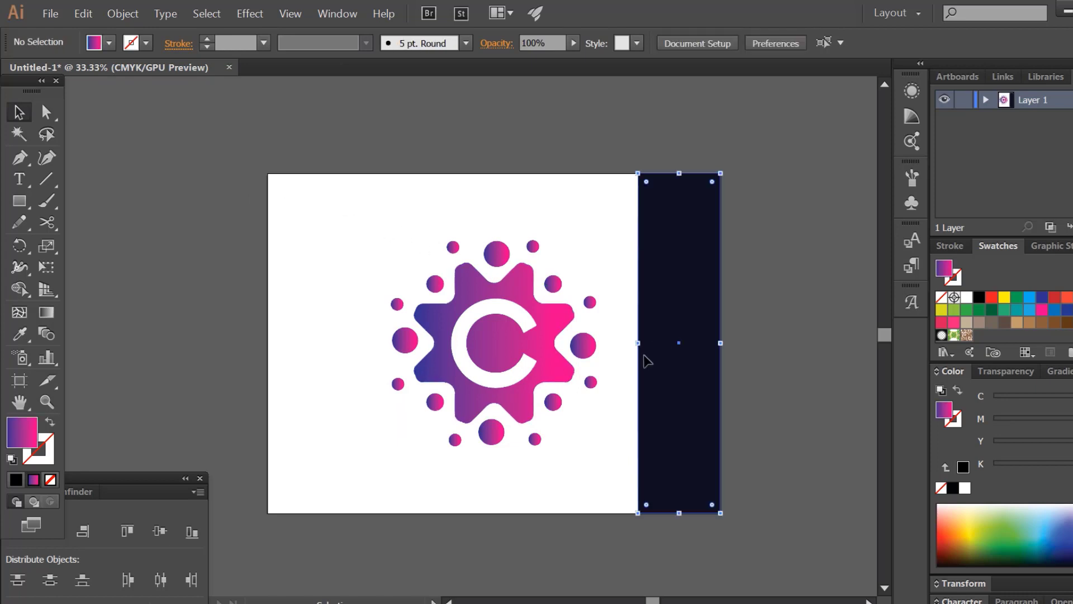
Step: Stretch the navy rectangle across the whole artboard and send it behind the emblem
drag(639, 344, 268, 344)
right_click(479, 314)
mouse_move(524, 547)
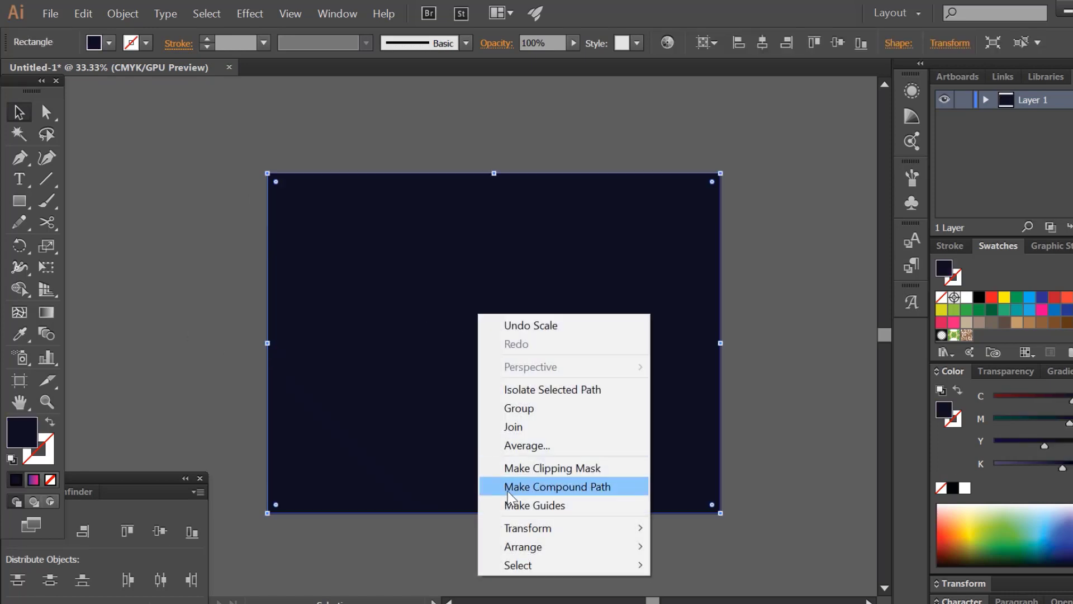
click(704, 599)
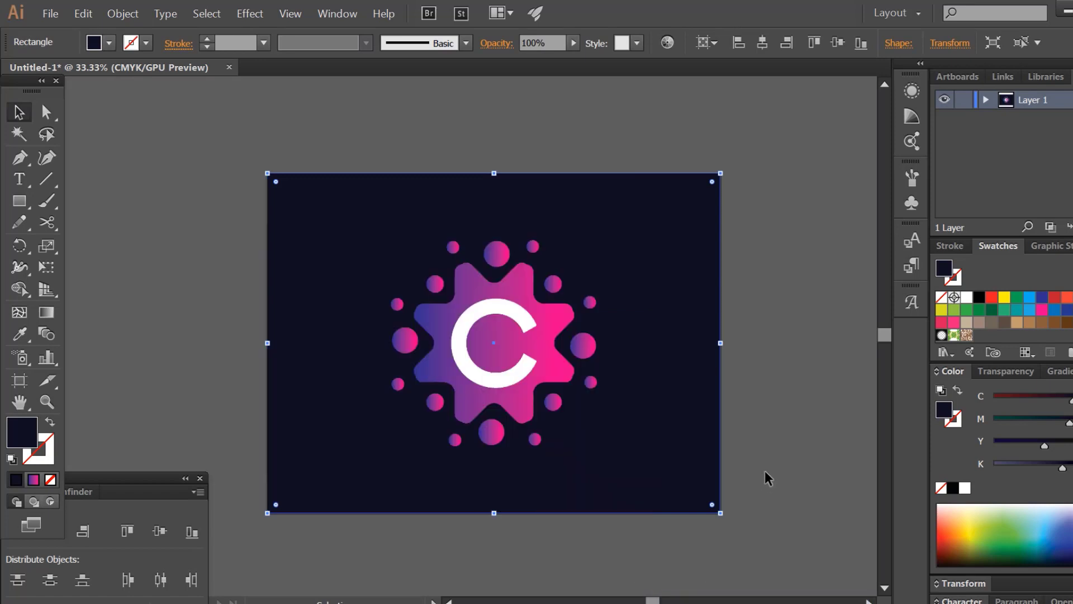
Step: Shrink the emblem group to about half its size, roughly 202.29 mm
key(ctrl+=)
key(ctrl+=)
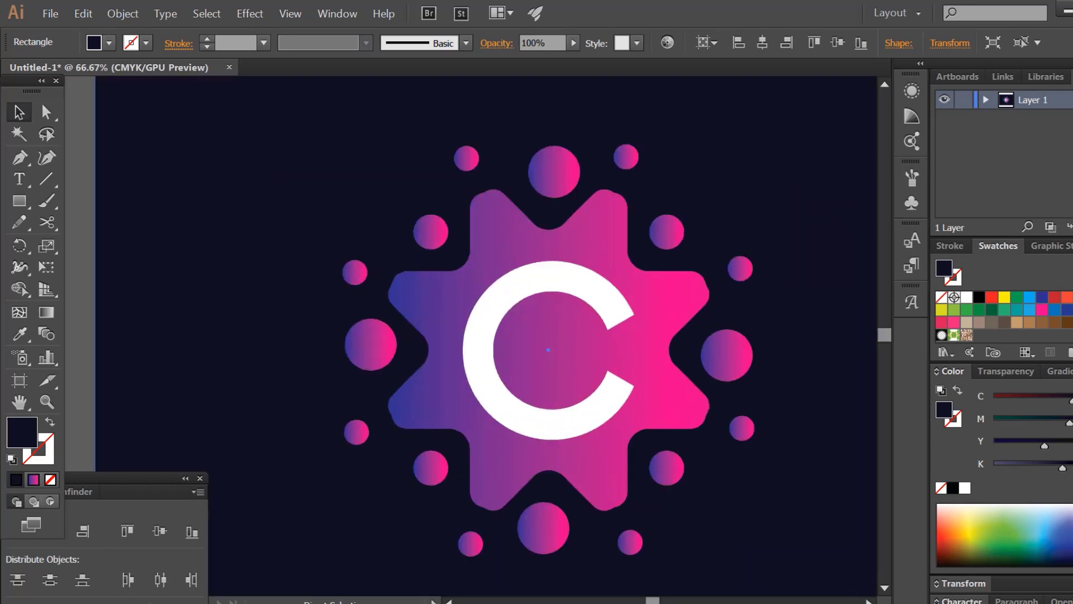
drag(738, 524, 692, 499)
click(610, 364)
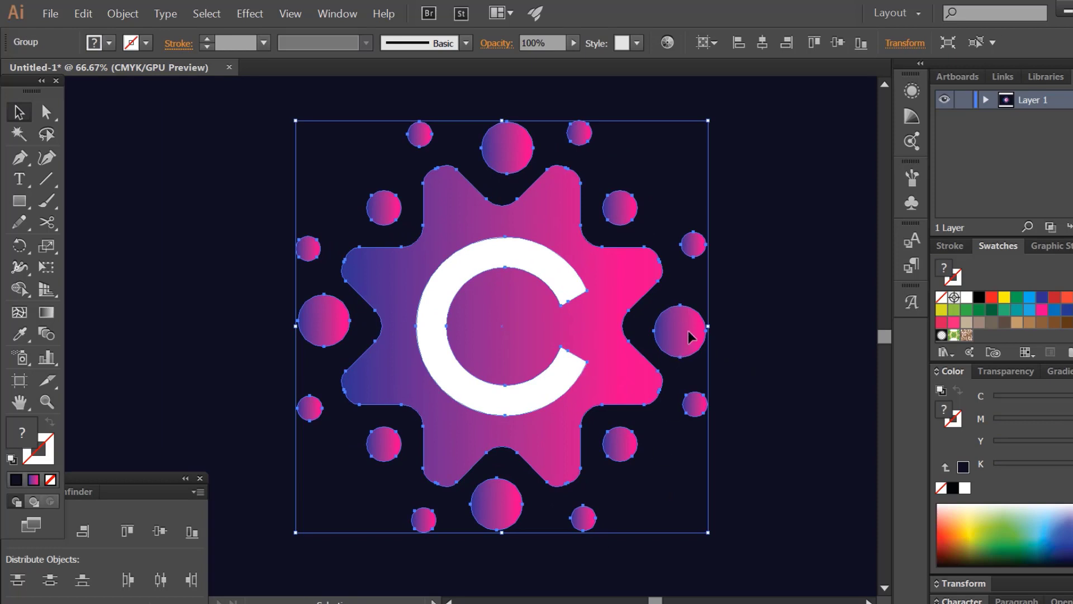
drag(710, 327, 607, 335)
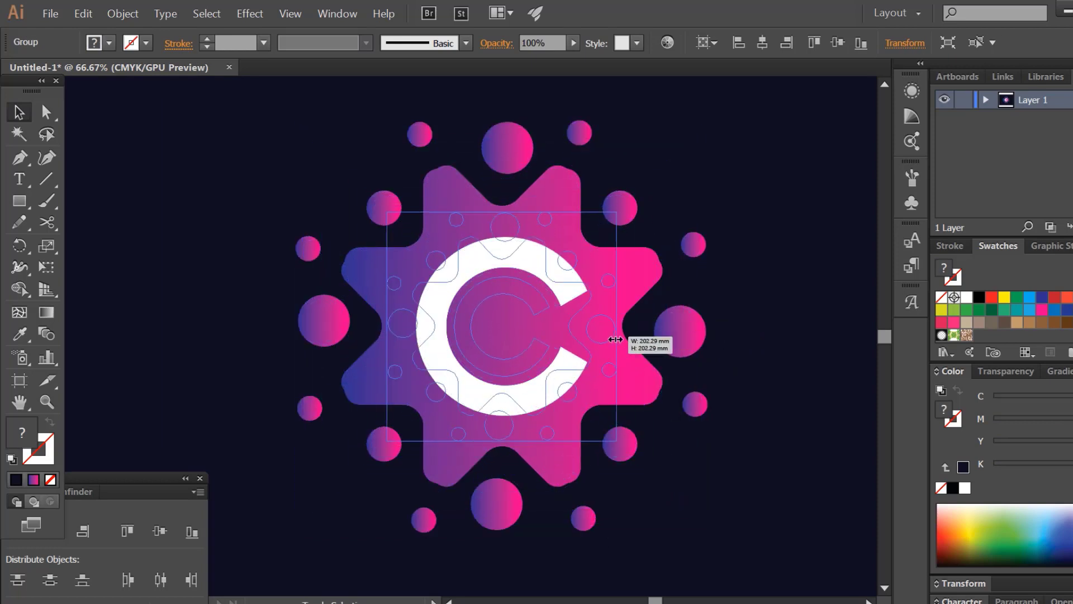
click(734, 347)
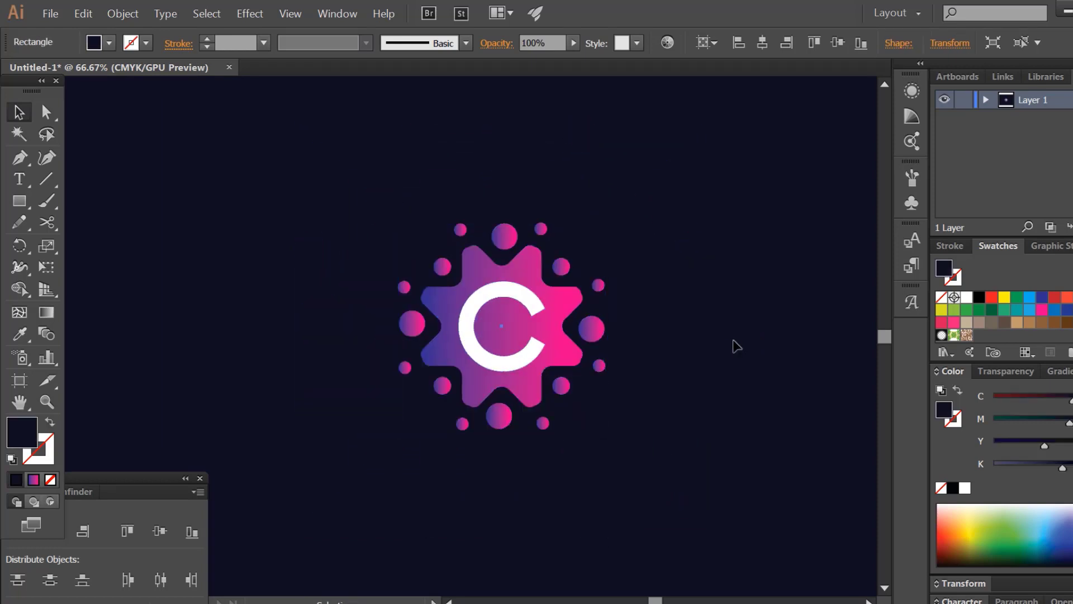